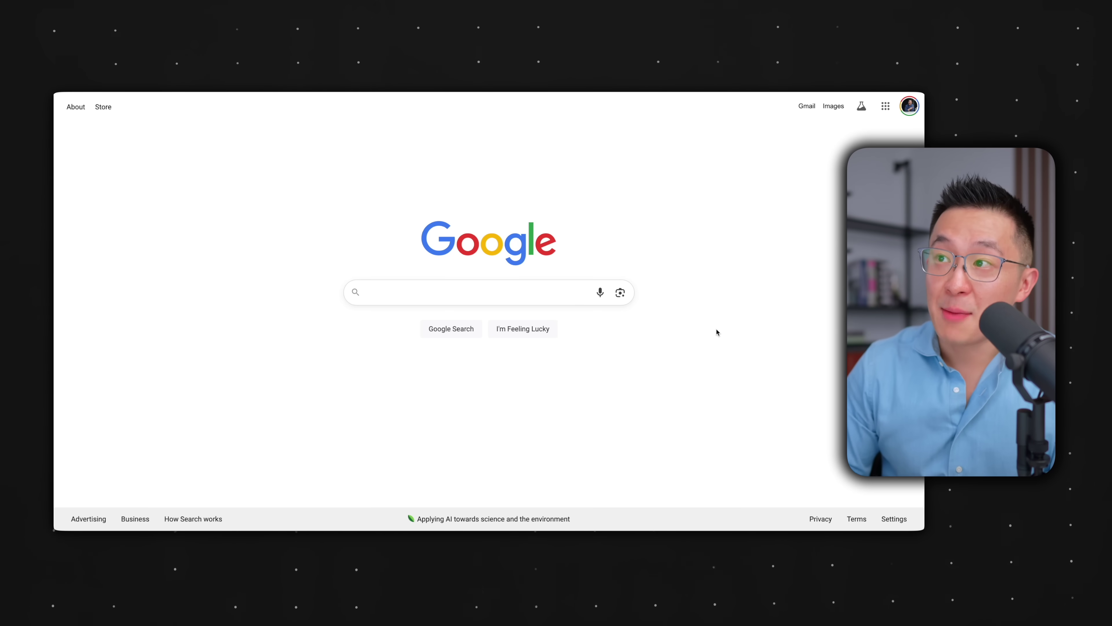
Ask ChatGPT via 'gpt' for three =AI() uses in Google Sheets, then open Claude Projects via 'claudep'
{"action": "key", "text": "super+space"}
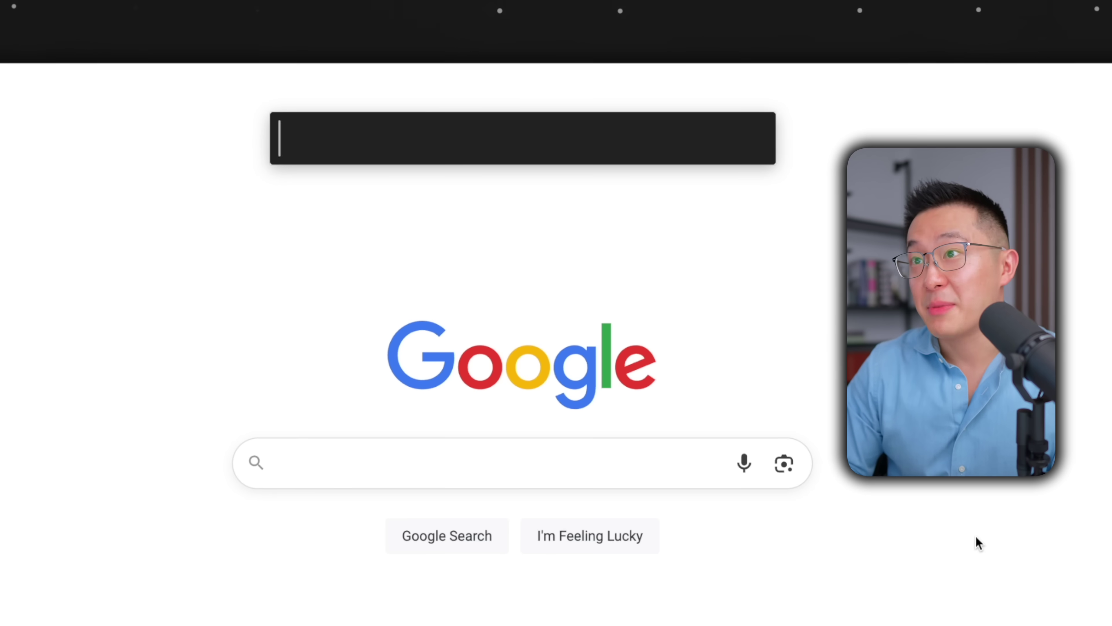
{"action": "type", "text": "gpt"}
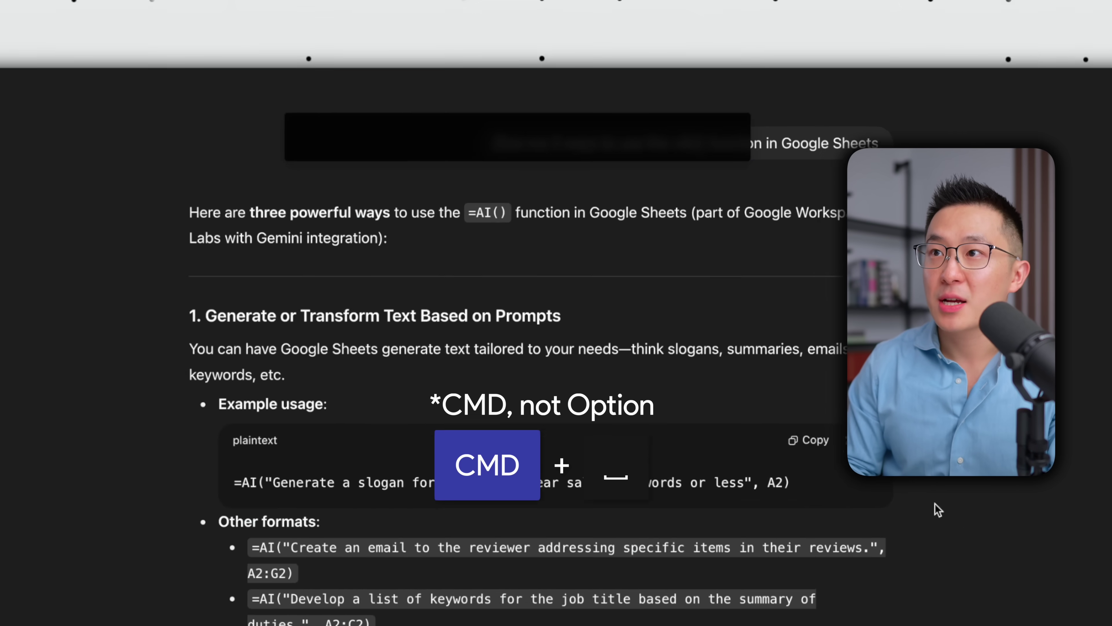
{"action": "key", "text": "super+space"}
{"action": "type", "text": "claudep"}
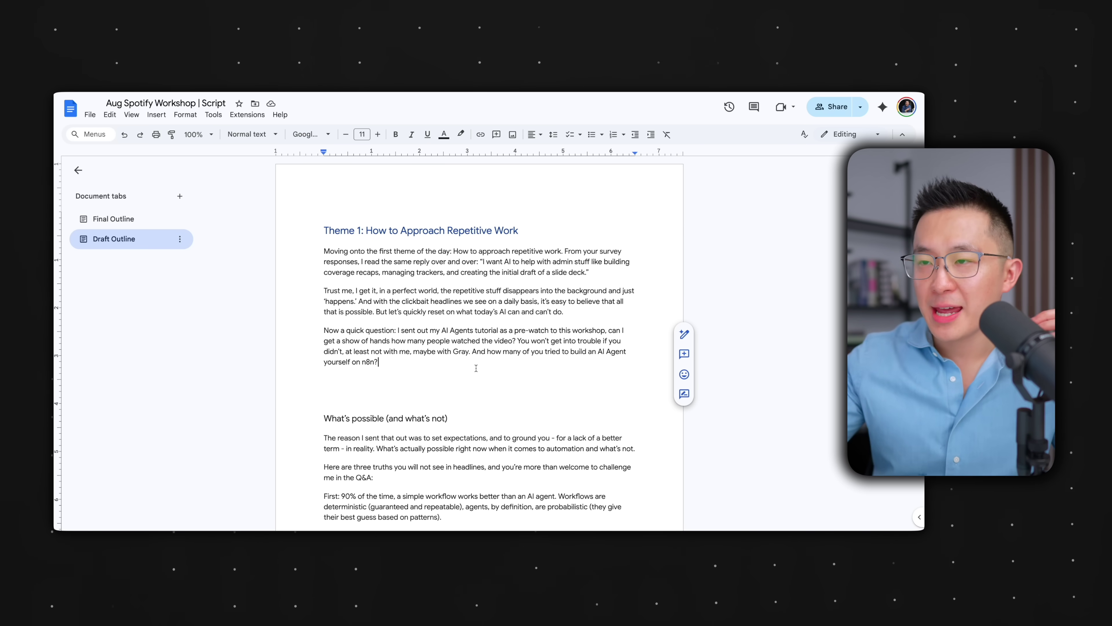
Copy the 'Now a quick question' paragraph and paste it into a new ChatGPT chat
{"action": "left_click_drag", "start_coordinate": [392, 362], "coordinate": [304, 330]}
{"action": "key", "text": "super+c"}
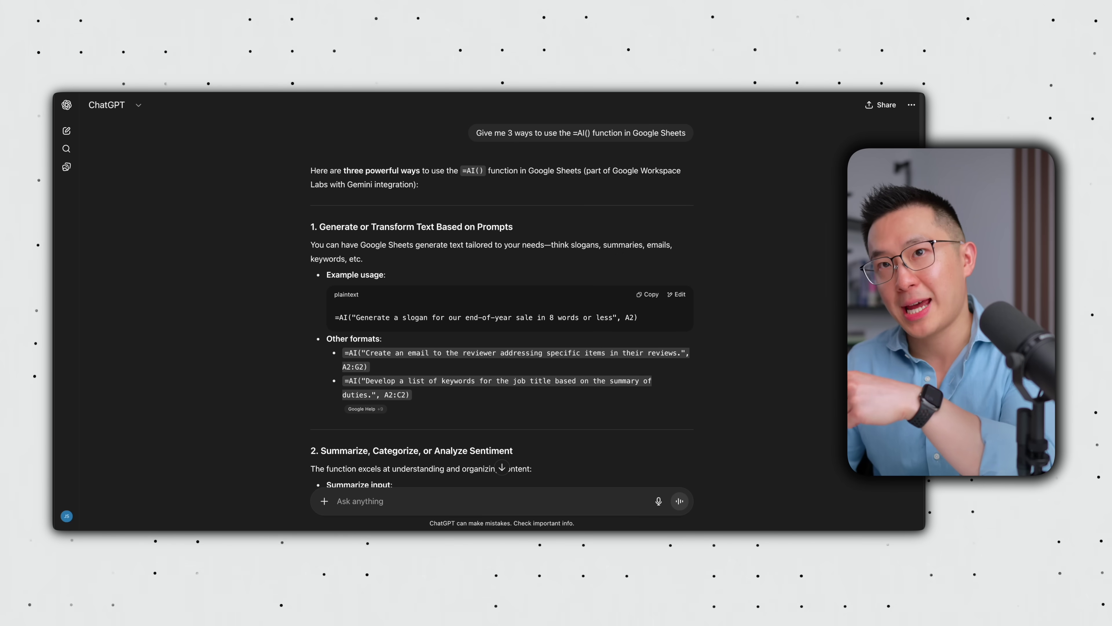
{"action": "left_click", "coordinate": [66, 134]}
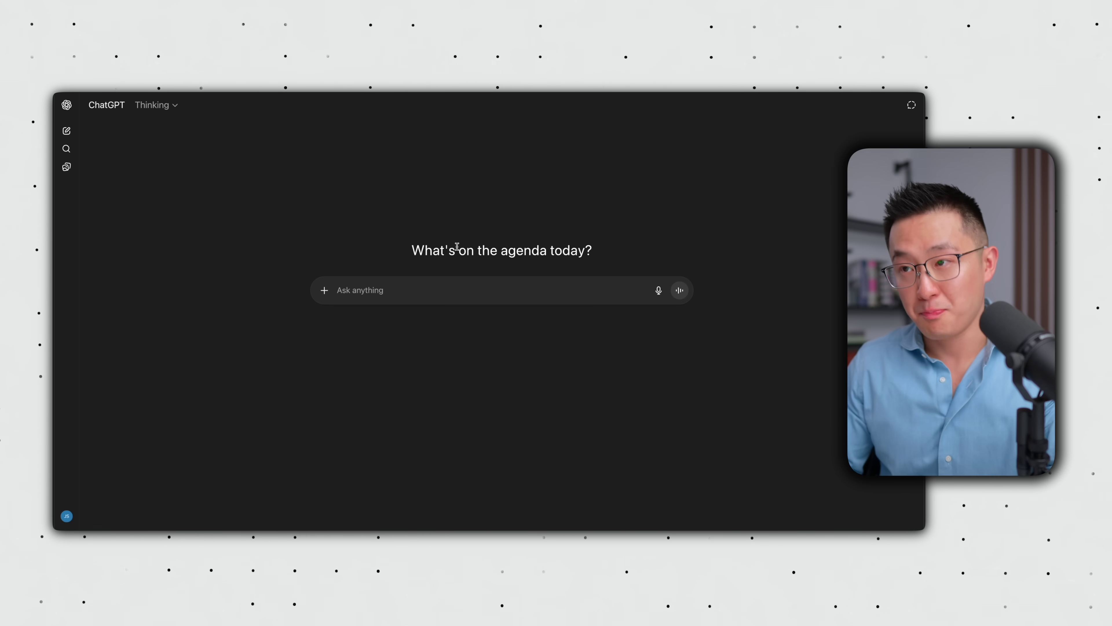
{"action": "key", "text": "super+v"}
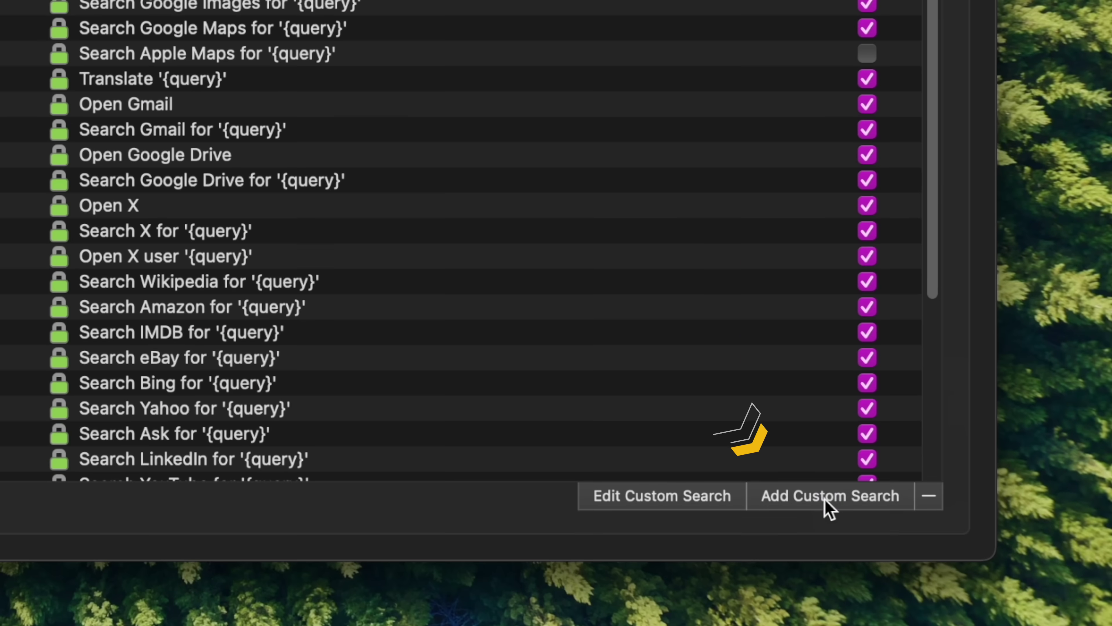
{"action": "left_click", "coordinate": [825, 499]}
{"action": "type", "text": "https://chatgpt.com/?q={query}"}
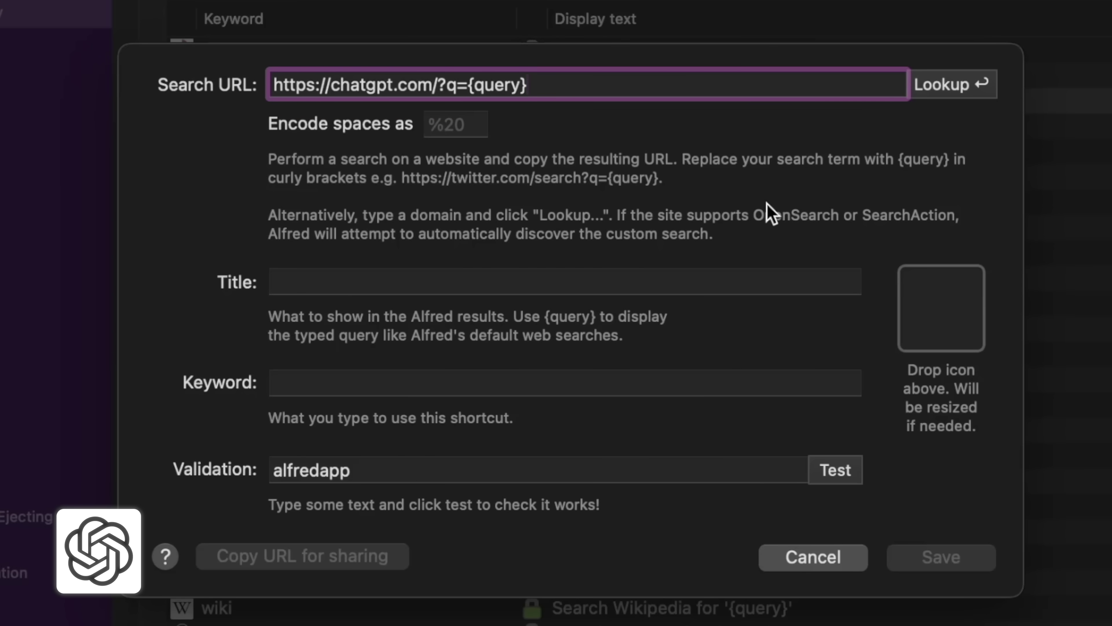
{"action": "left_click", "coordinate": [436, 276]}
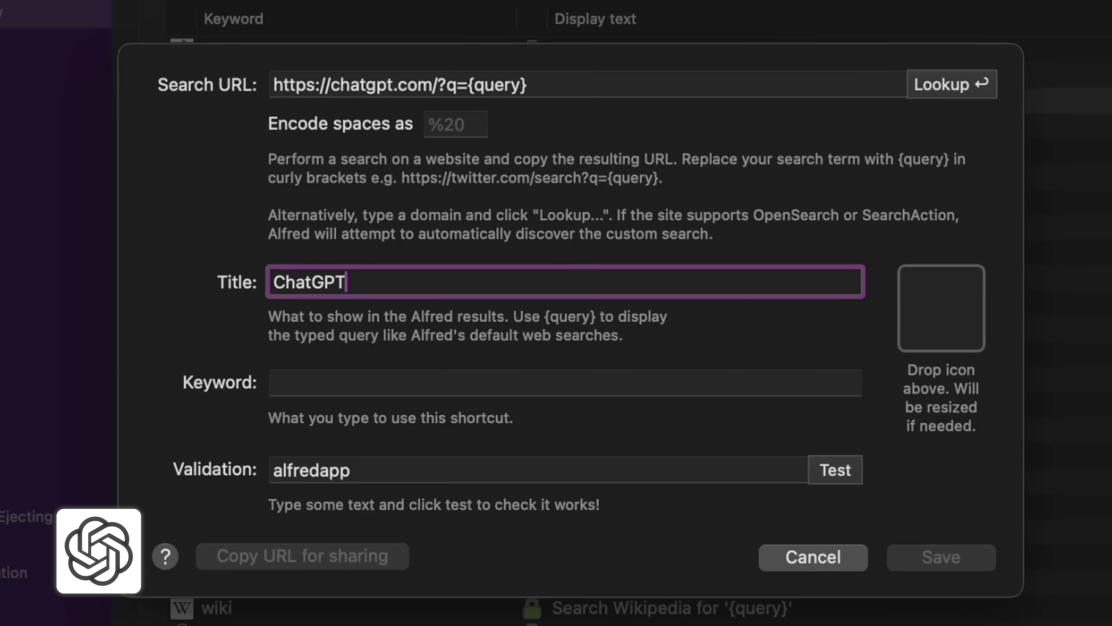
{"action": "left_click", "coordinate": [390, 379]}
{"action": "type", "text": "gpt"}
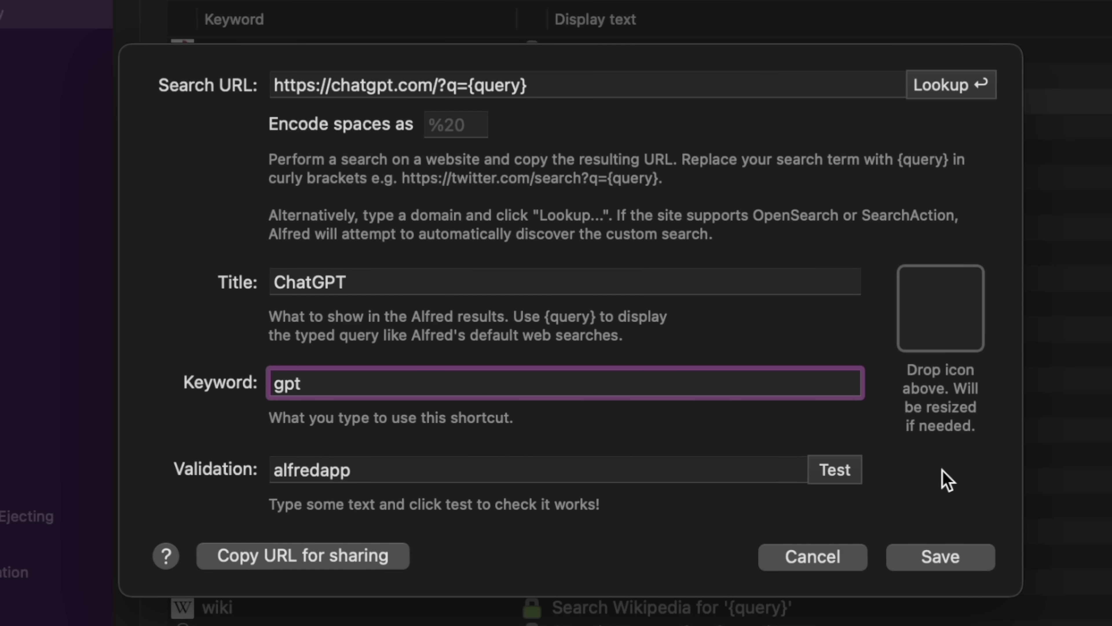
{"action": "key", "text": "Escape"}
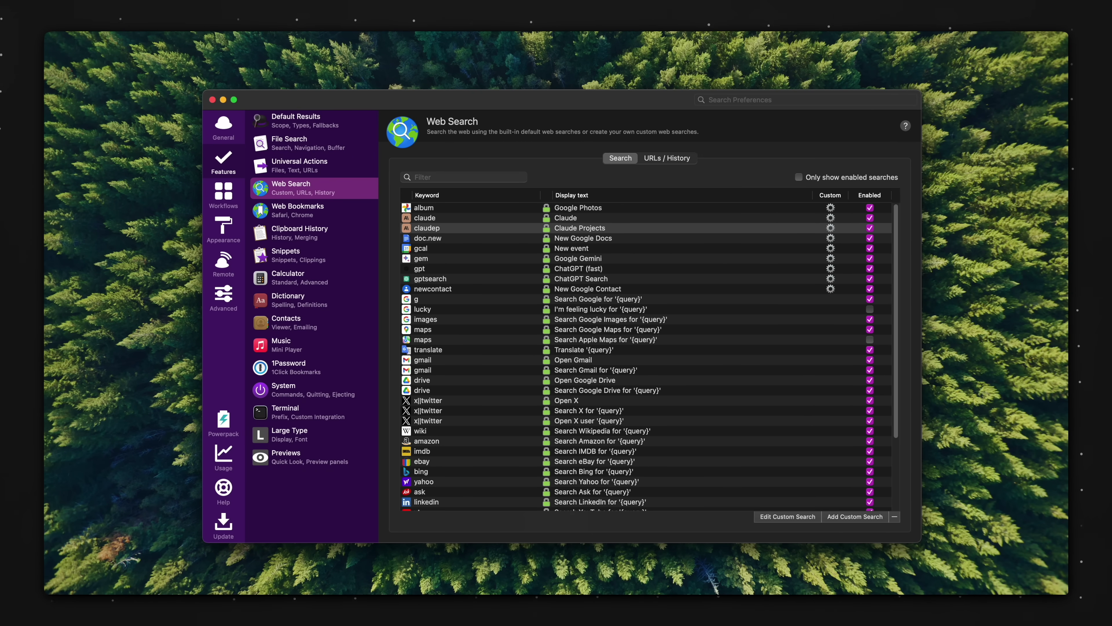
Enter the AI search keyword with the =AI() Google Sheets question to prefill a chat
{"action": "key", "text": "super+space"}
{"action": "type", "text": "gpt"}
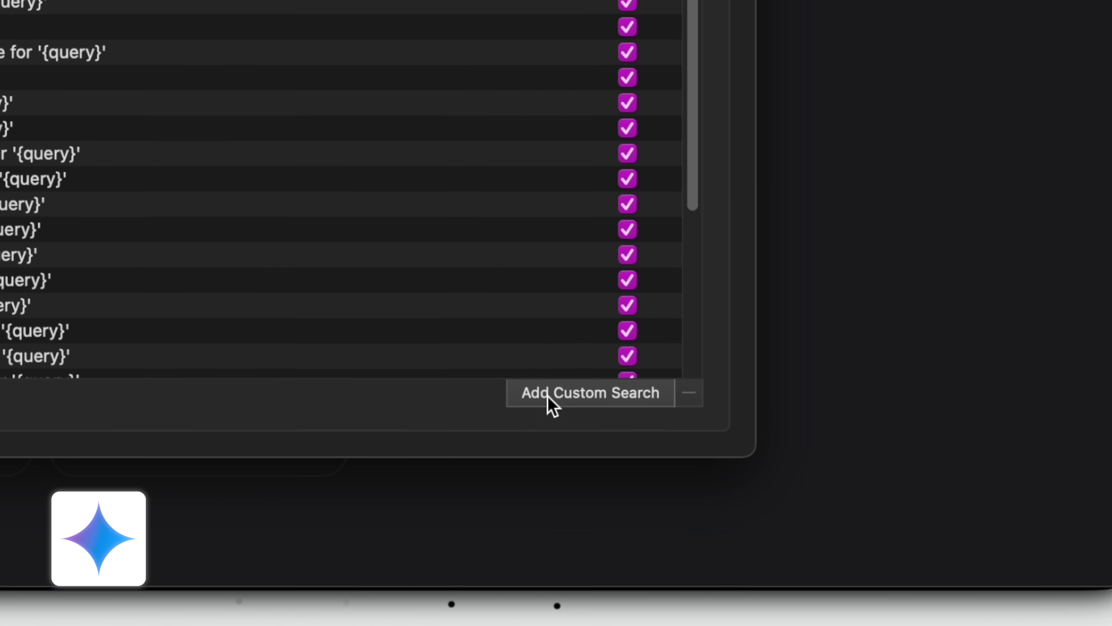
Add a 'Google Gemini' custom search using the gemini.google.com/app URL and keyword 'gem'
{"action": "left_click", "coordinate": [545, 397]}
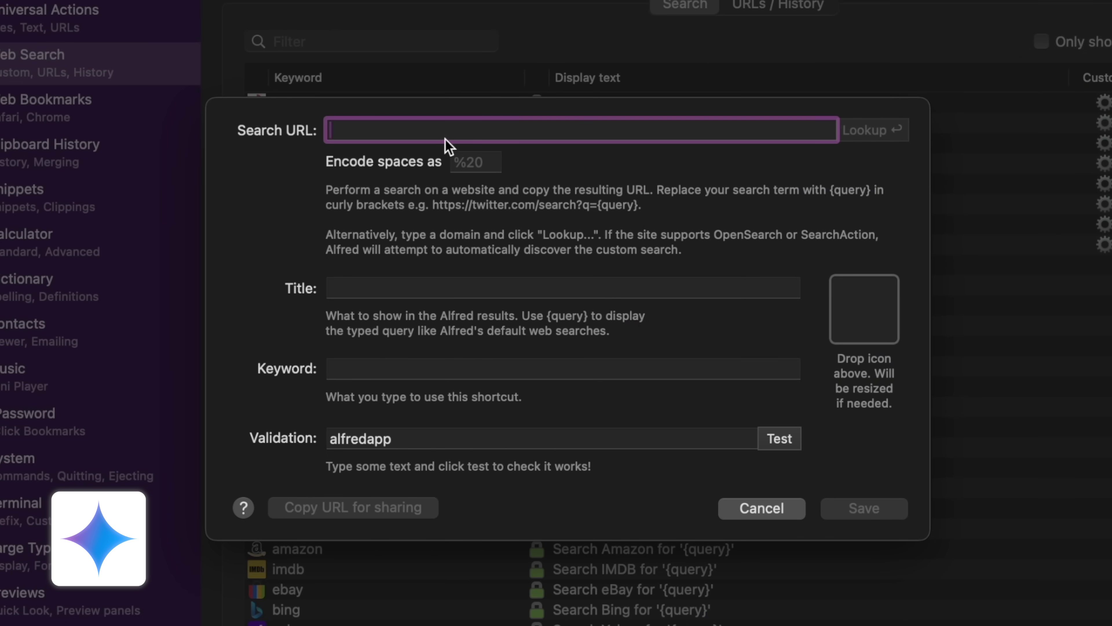
{"action": "type", "text": "https://gemini.google.com/app"}
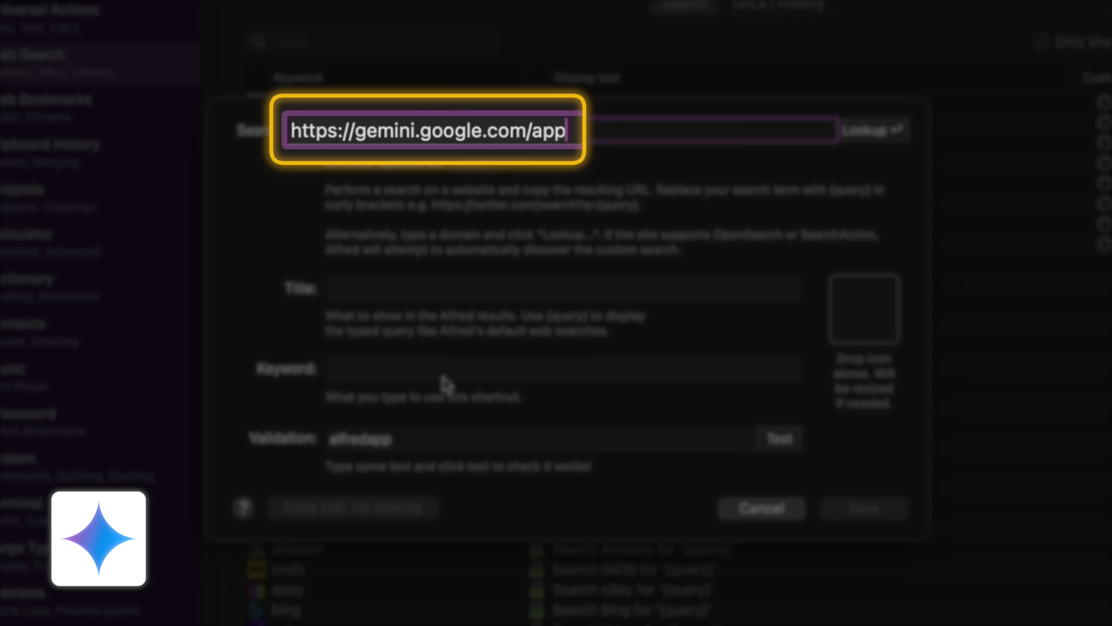
{"action": "left_click", "coordinate": [488, 289]}
{"action": "type", "text": "Google Gemini"}
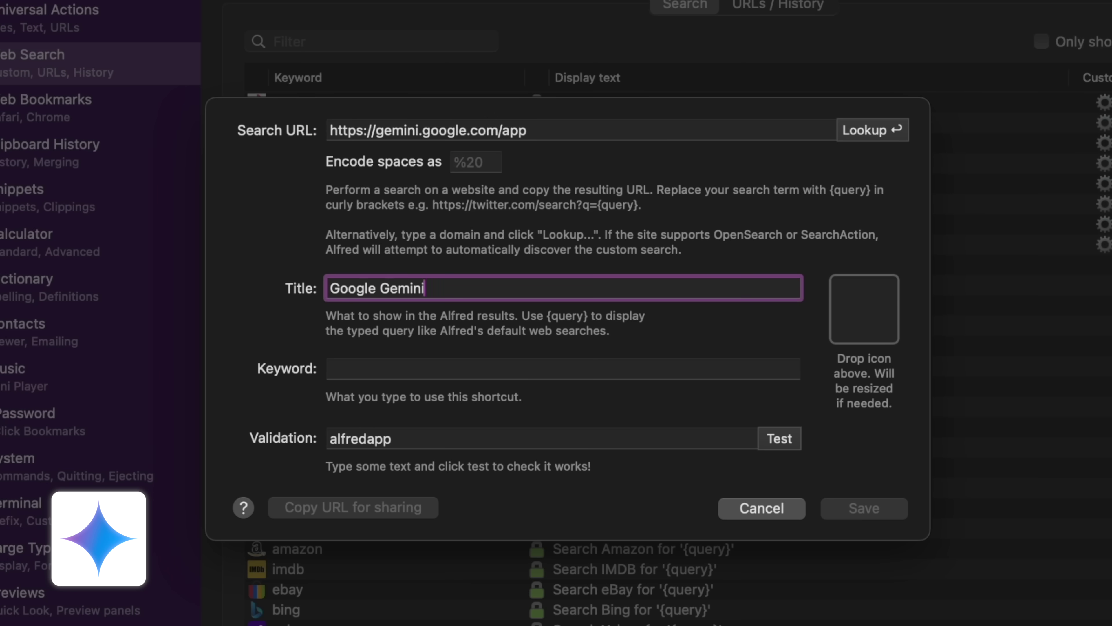
{"action": "left_click", "coordinate": [563, 368]}
{"action": "type", "text": "gem"}
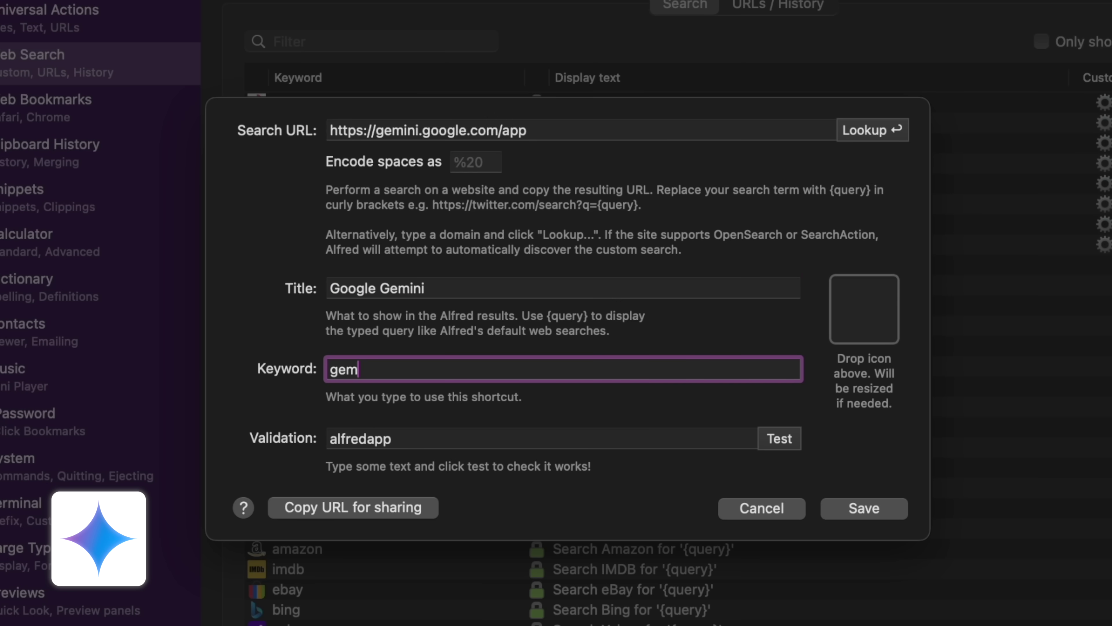
{"action": "left_click", "coordinate": [872, 509]}
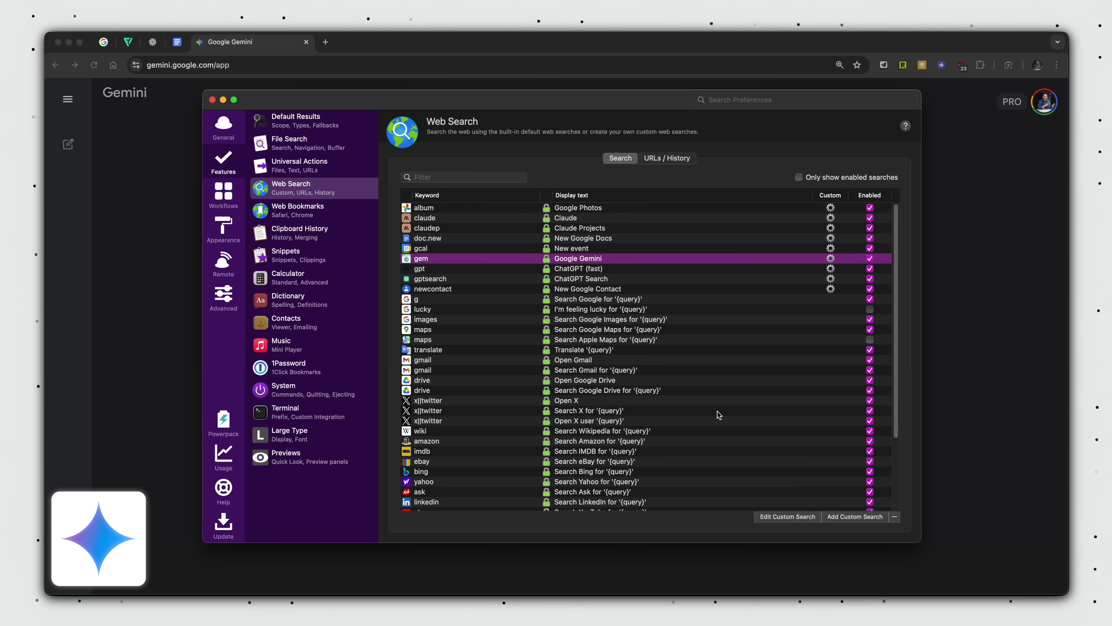
Test the 'gem' shortcut to open Gemini, then jump to Claude Projects with 'claudep'
{"action": "key", "text": "super+space"}
{"action": "type", "text": "gem"}
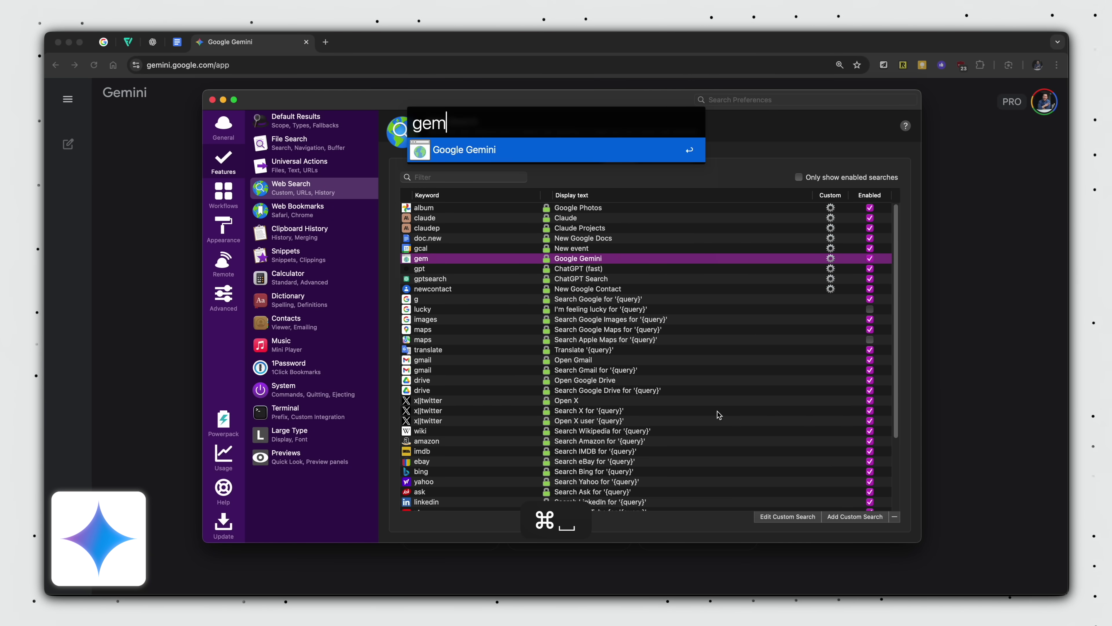
{"action": "key", "text": "Return"}
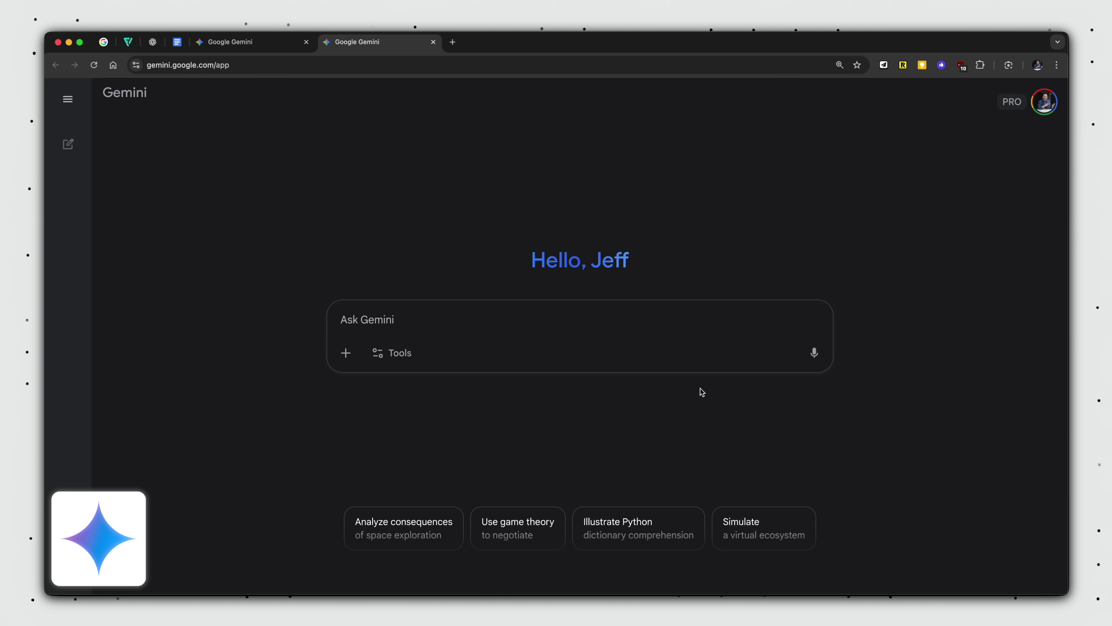
{"action": "key", "text": "super+space"}
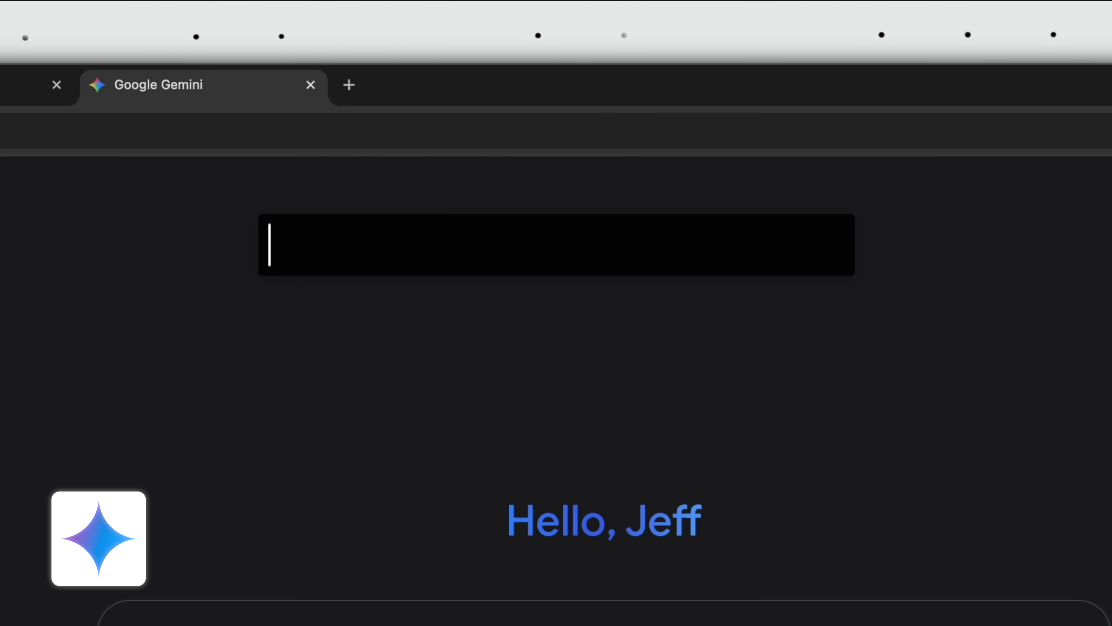
{"action": "type", "text": "claudep"}
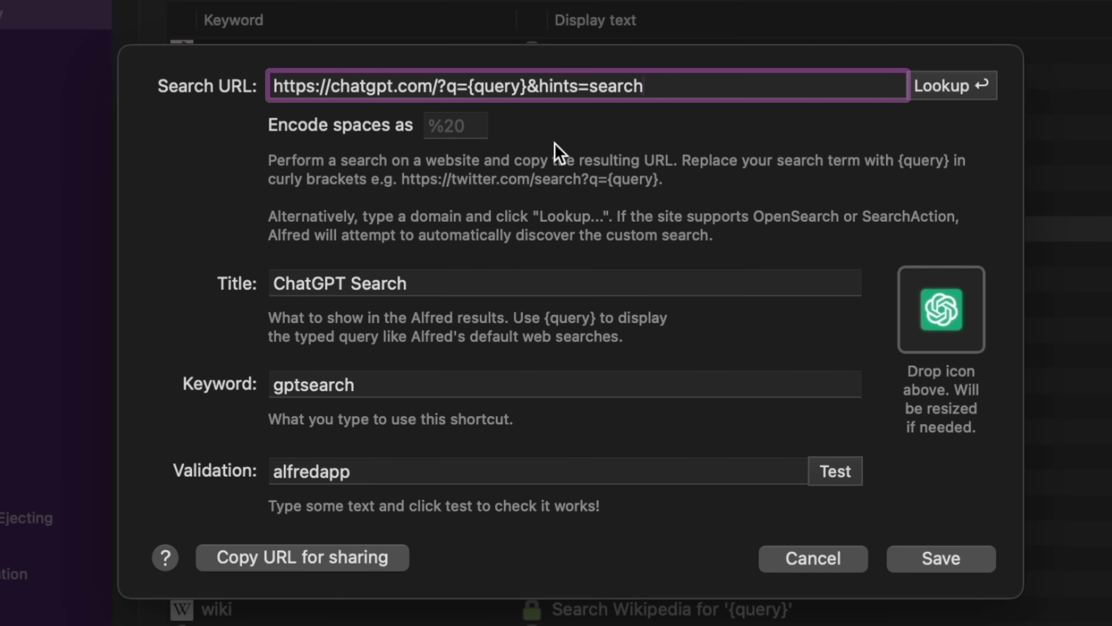
Run 'gptsearch compare n8n with zapier' to open ChatGPT in web-search mode
{"action": "key", "text": "alt+space"}
{"action": "type", "text": "gptsearch"}
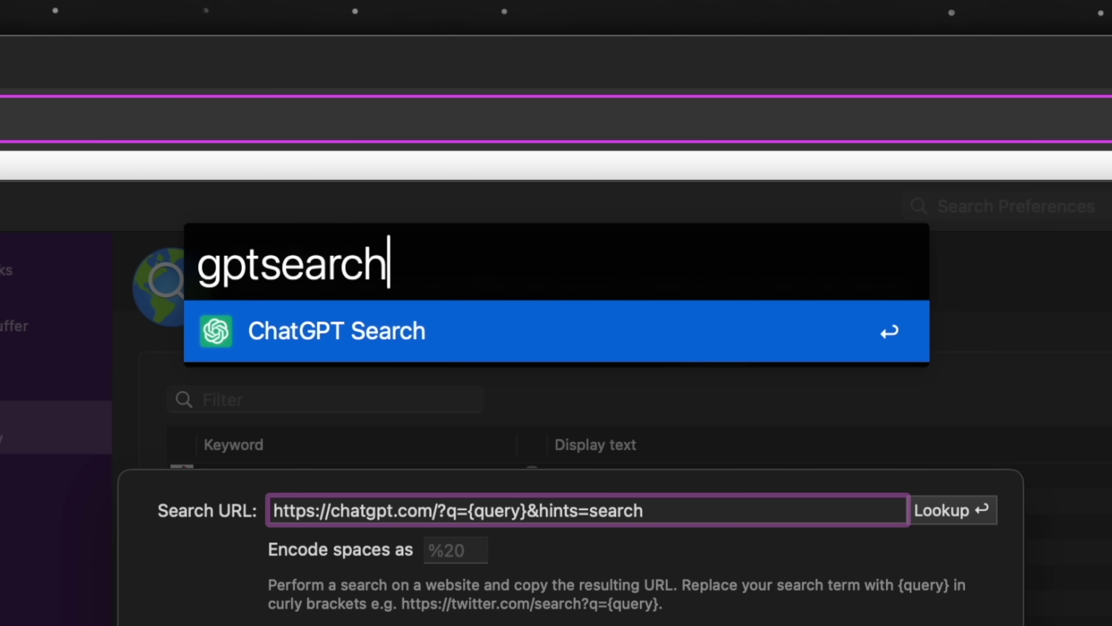
{"action": "type", "text": " compare n8n with zapier"}
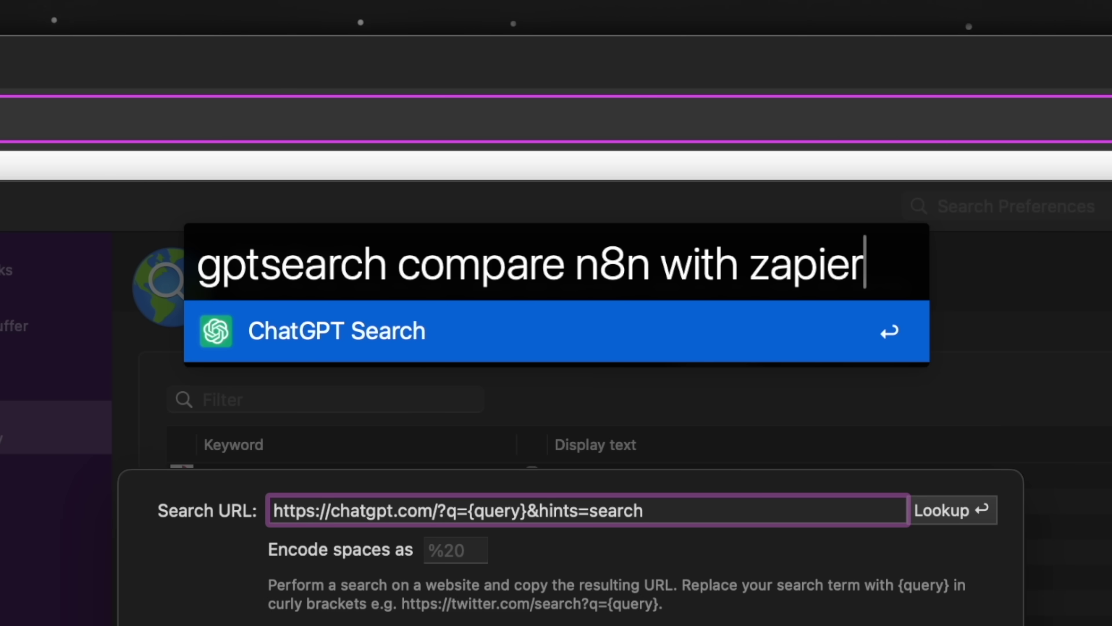
{"action": "key", "text": "Return"}
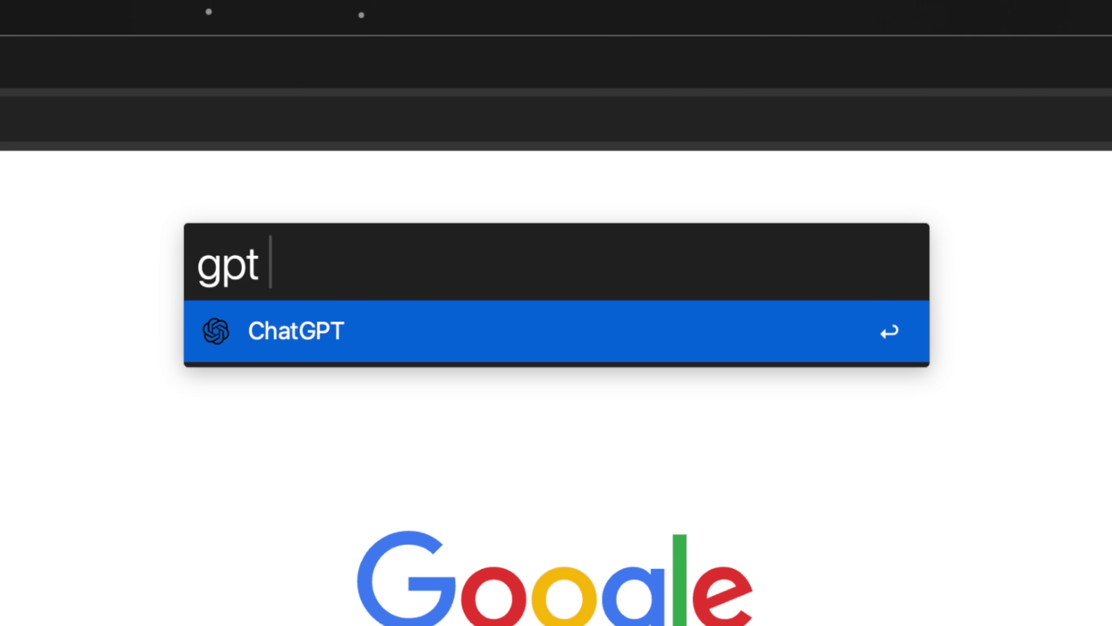
Send 'compare n8n with zapier think hard about this' to a new ChatGPT chat via 'gpt'
{"action": "type", "text": "compare n8n with zapier"}
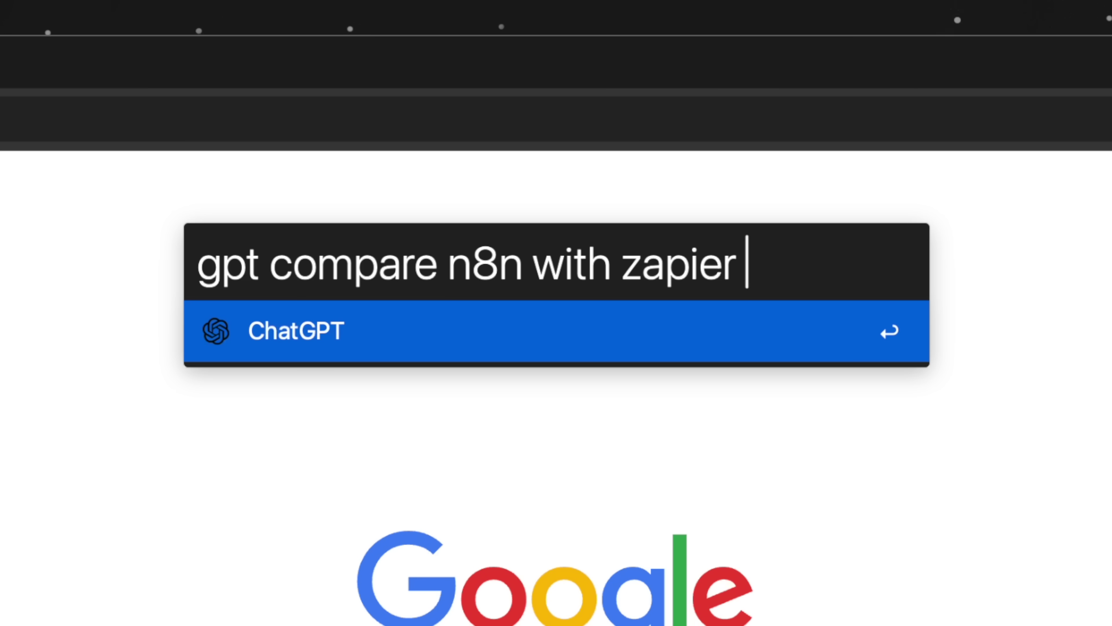
{"action": "type", "text": " think hard about this"}
{"action": "key", "text": "Return"}
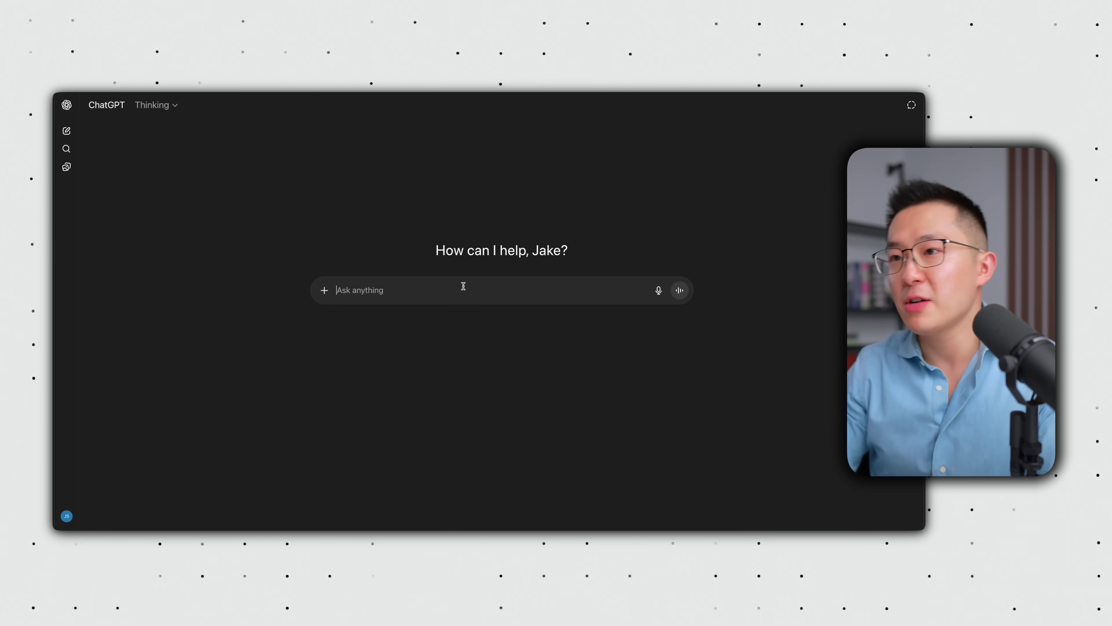
Type the '::gptconciseclear' trigger in ChatGPT's message box to expand the Concise and clear prompt
{"action": "type", "text": "::gptconciseclea"}
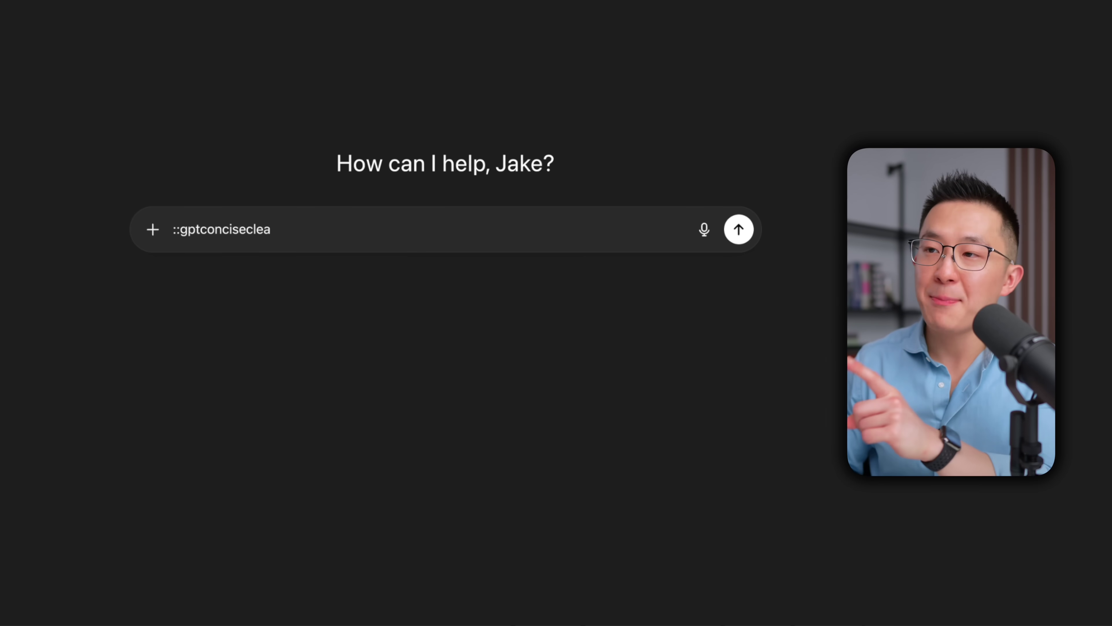
{"action": "type", "text": "r"}
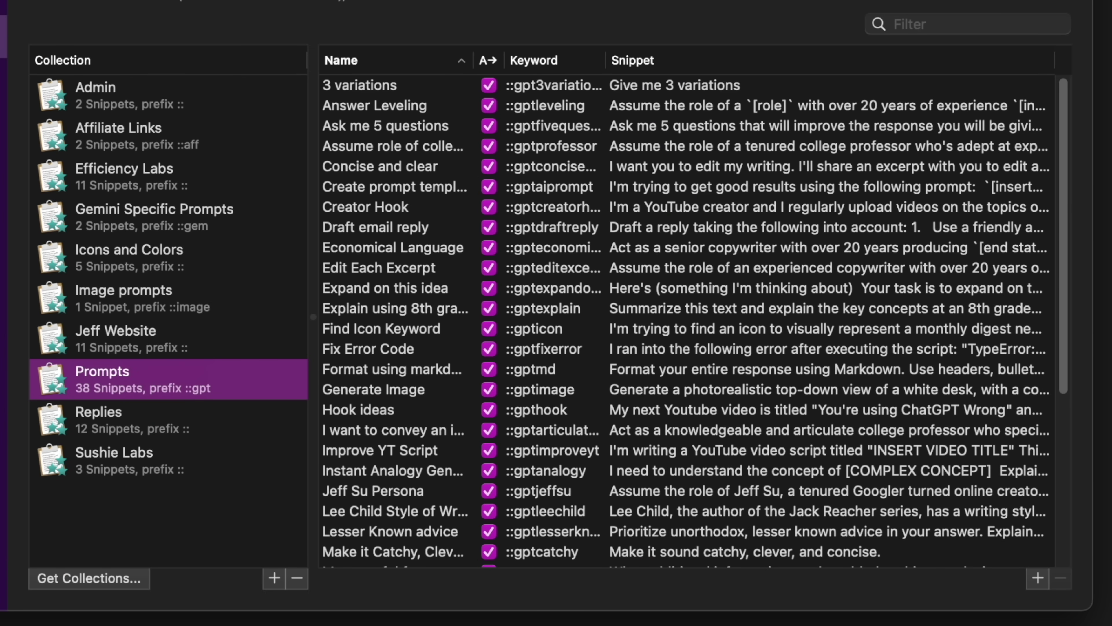
Open the Concise and clear snippet's details, then view Beeftext's W10 Grading combos
{"action": "double_click", "coordinate": [740, 165]}
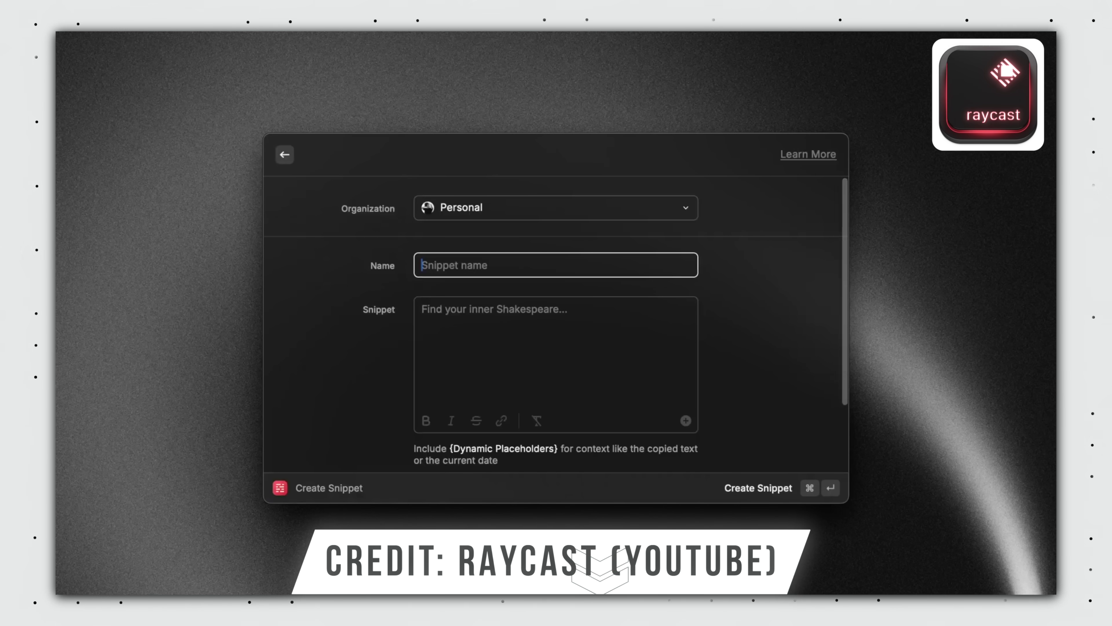
{"action": "type", "text": "My"}
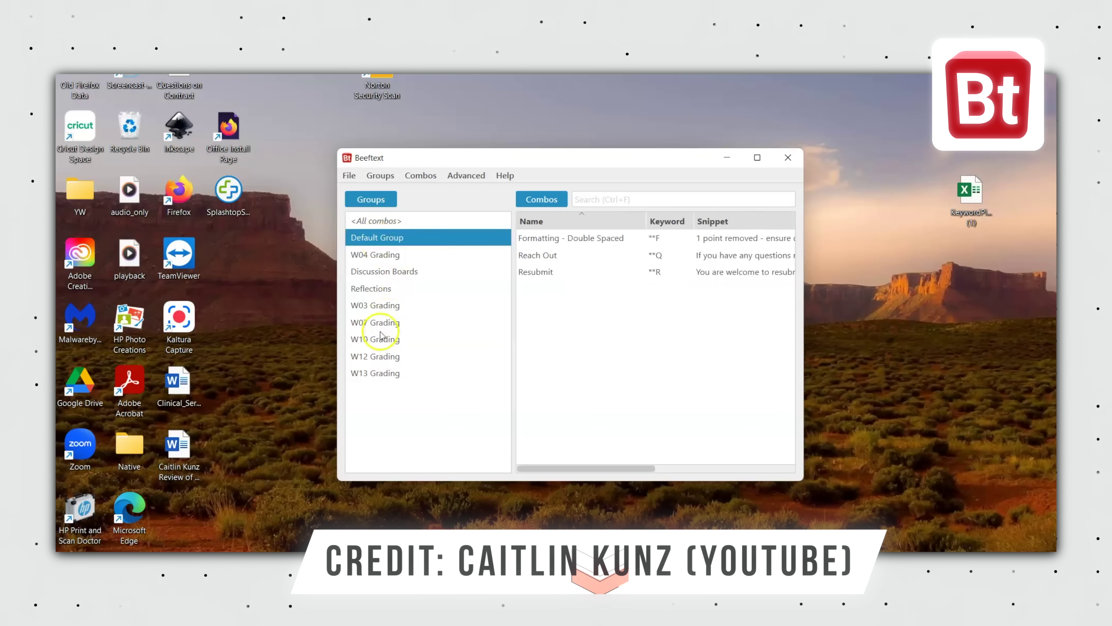
{"action": "left_click", "coordinate": [383, 340]}
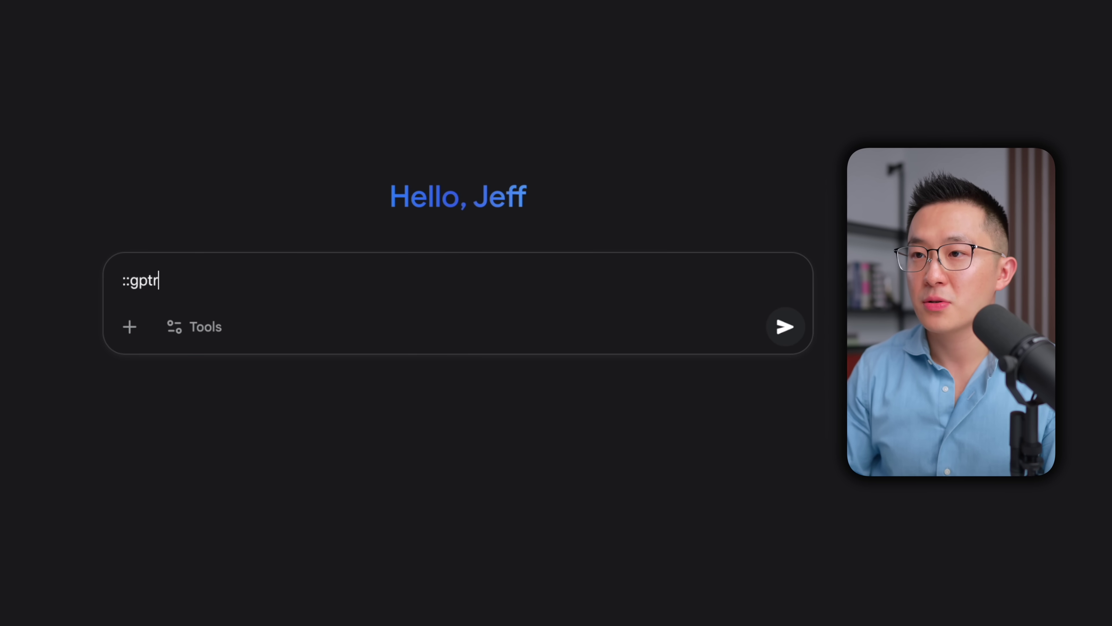
Add the '::gptformat' snippet below the draft and send the image-analysis prompt to Gemini
{"action": "key", "text": "shift+Return"}
{"action": "key", "text": "shift+Return"}
{"action": "type", "text": "::"}
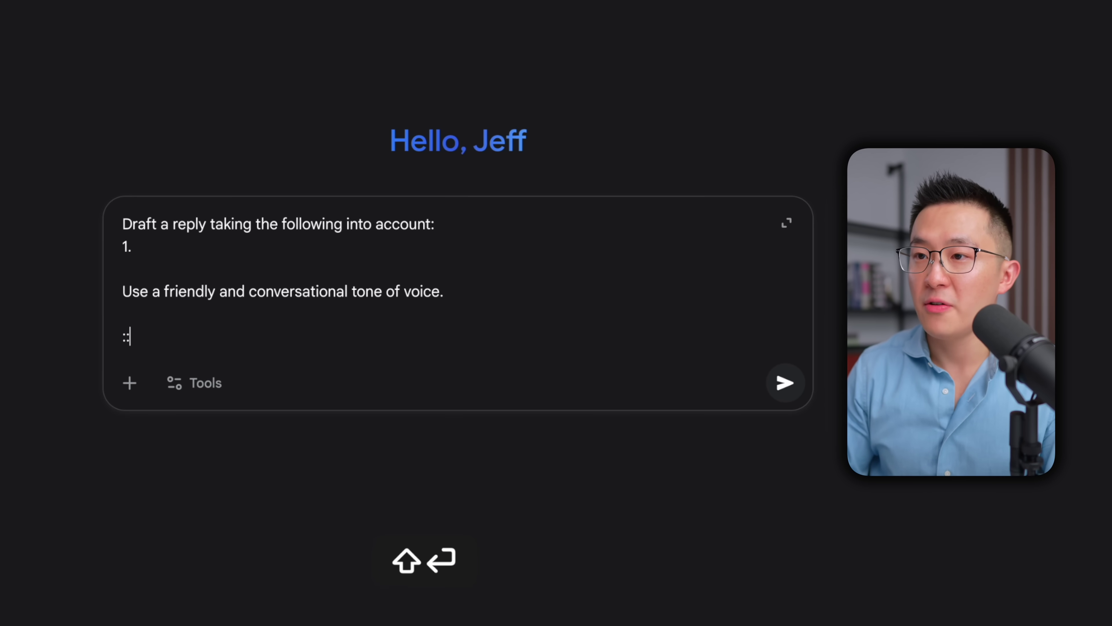
{"action": "type", "text": "gptformat"}
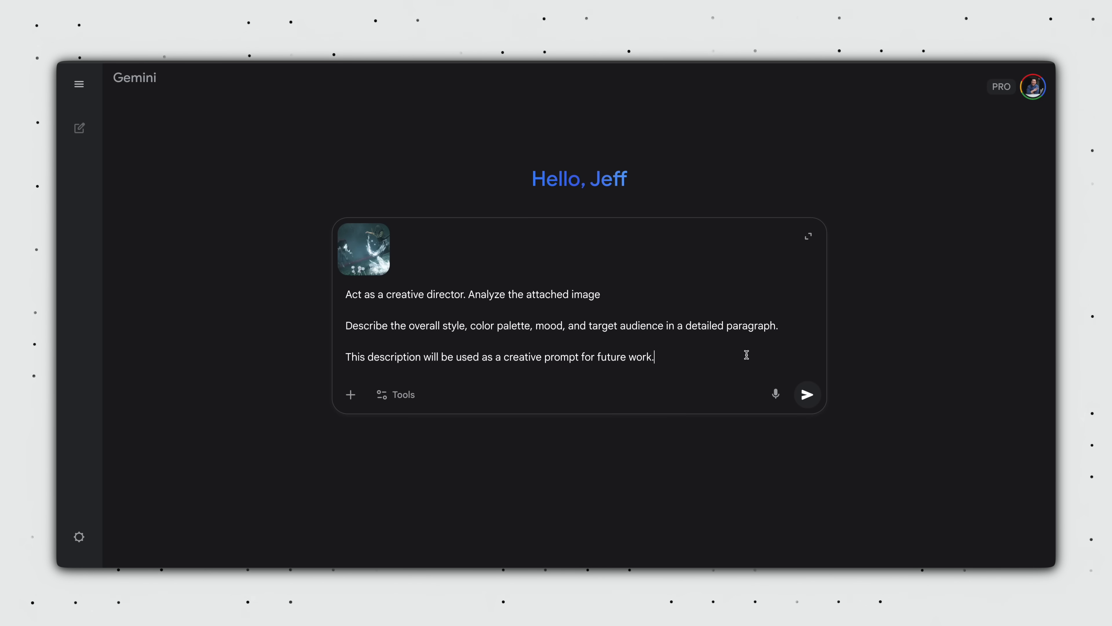
{"action": "key", "text": "Return"}
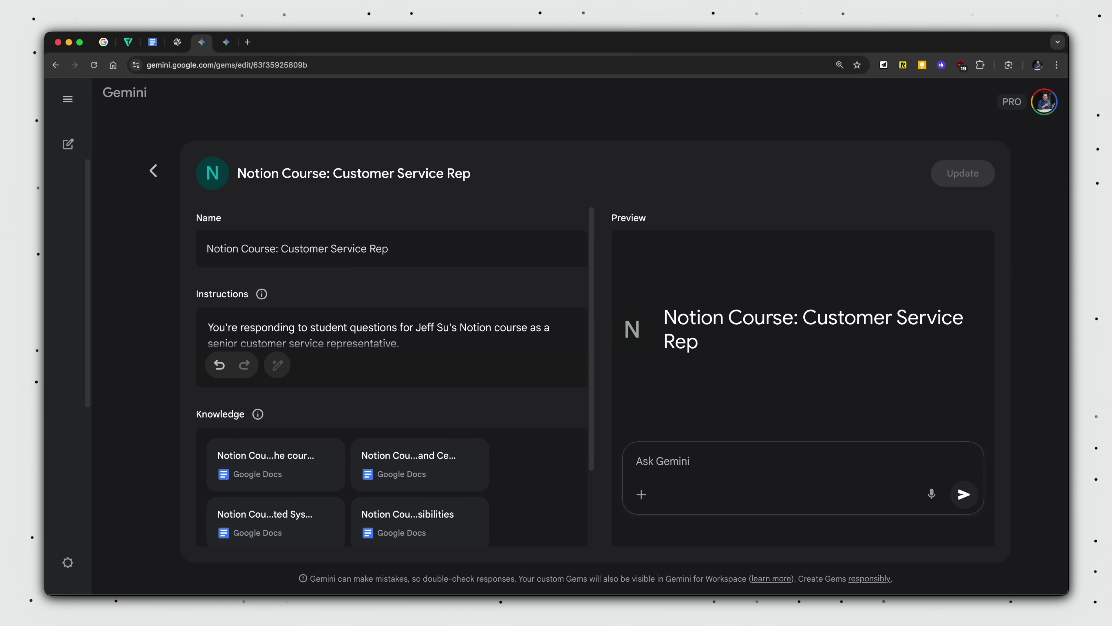
In the Gemini editing-prompt tab, select the bracketed wording on the first bullet
{"action": "left_click", "coordinate": [227, 44]}
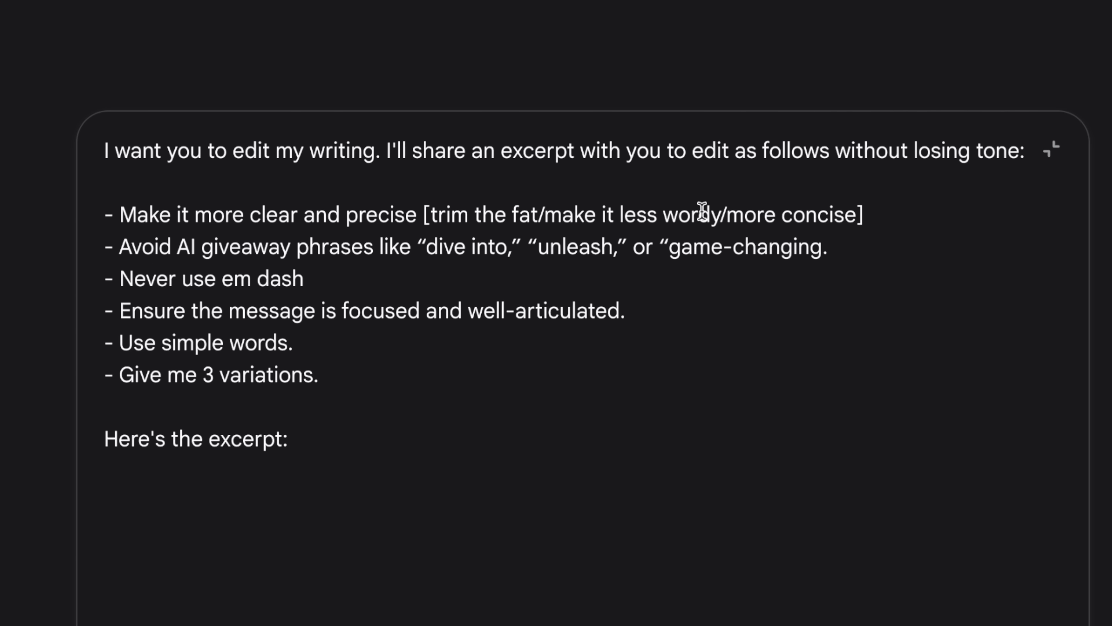
{"action": "left_click_drag", "start_coordinate": [866, 215], "coordinate": [424, 215]}
{"action": "left_click", "coordinate": [888, 200]}
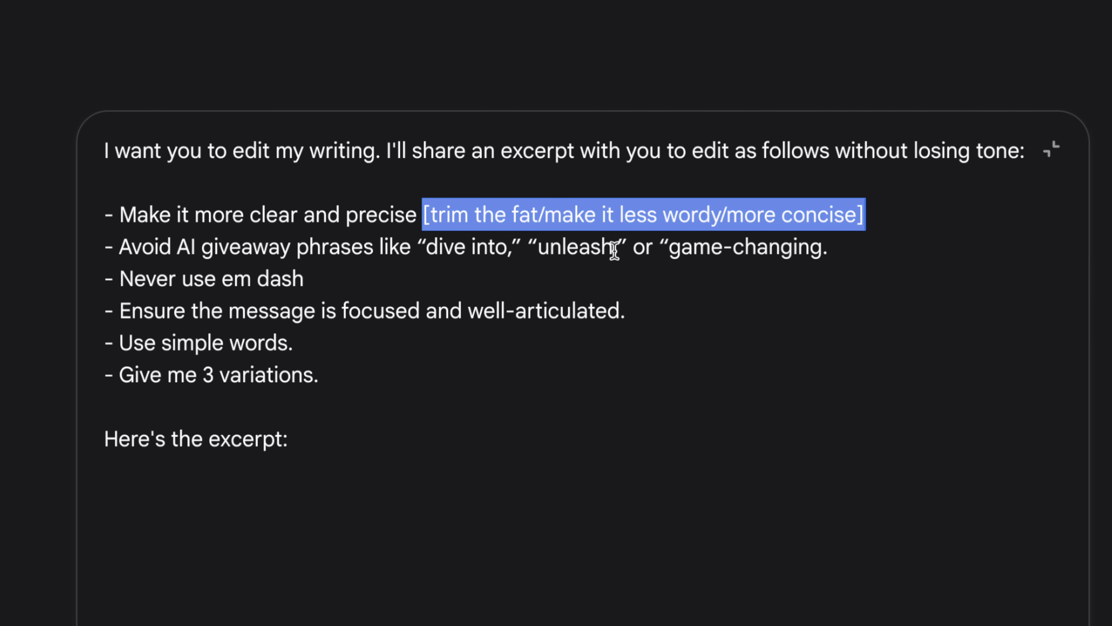
{"action": "left_click", "coordinate": [544, 205]}
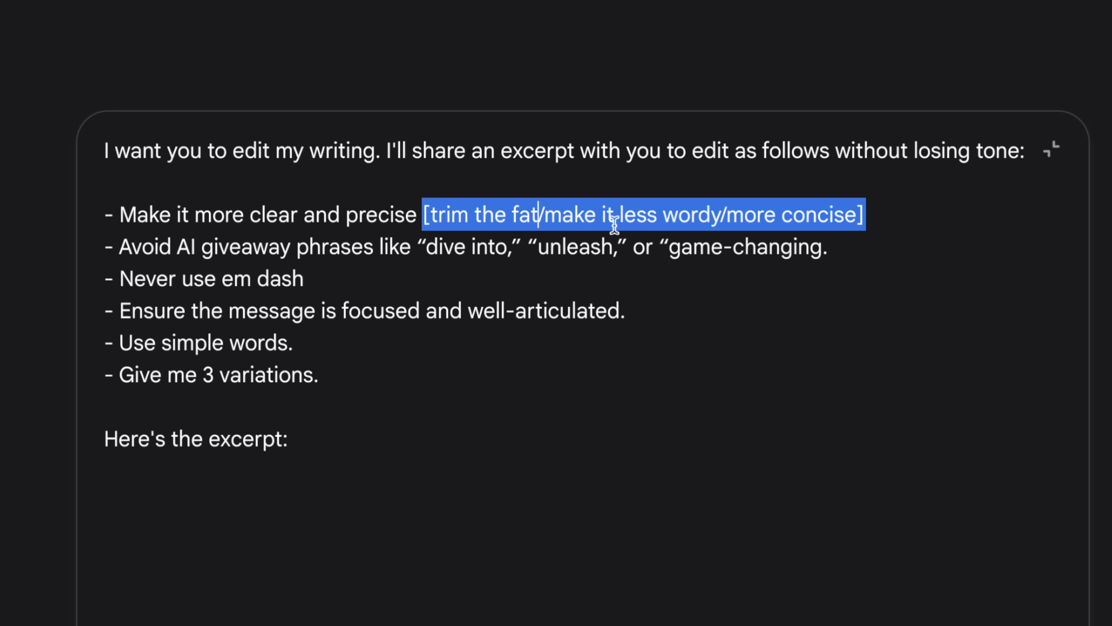
{"action": "left_click_drag", "start_coordinate": [730, 215], "coordinate": [906, 215]}
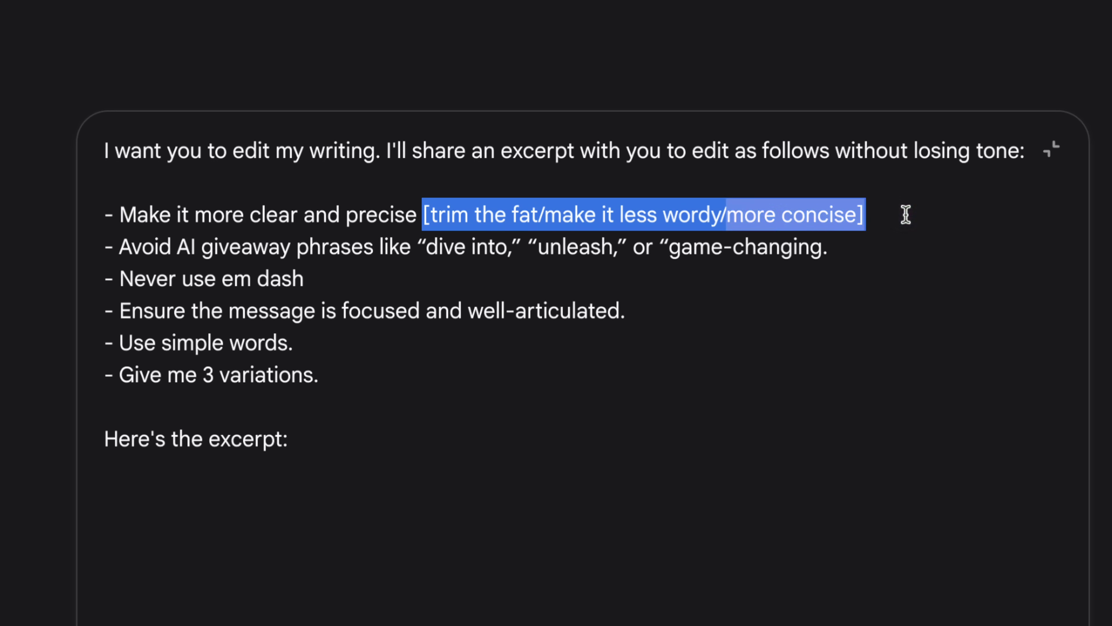
{"action": "left_click", "coordinate": [905, 215]}
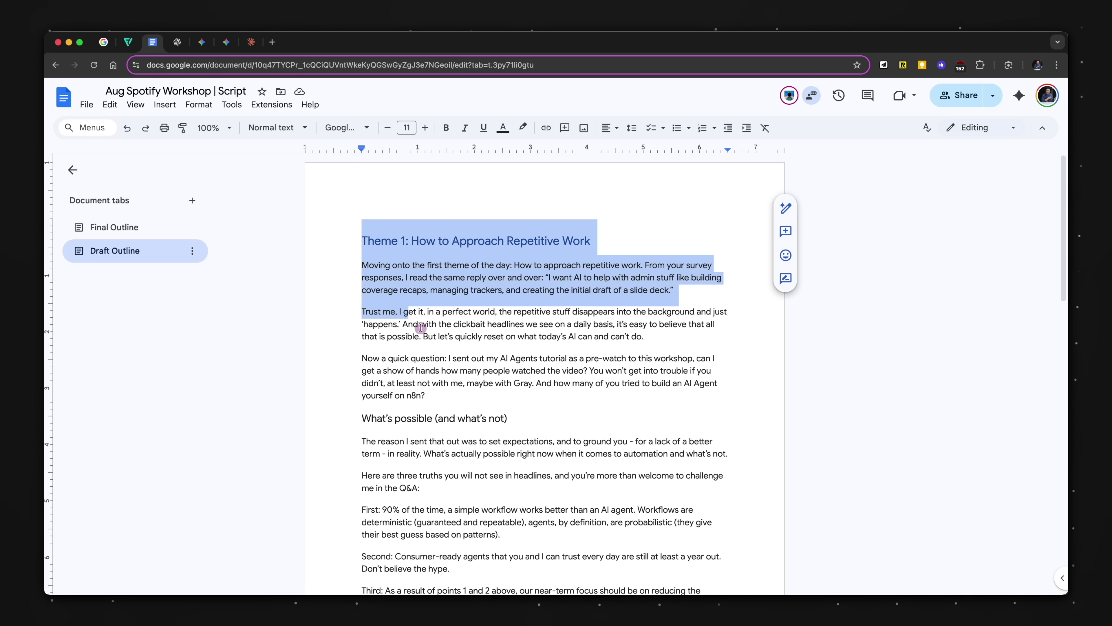
Copy the Theme 1 passage from the Google Docs script and switch to the Claude chat
{"action": "left_click_drag", "start_coordinate": [451, 378], "coordinate": [500, 570]}
{"action": "key", "text": "super+c"}
{"action": "left_click", "coordinate": [251, 42]}
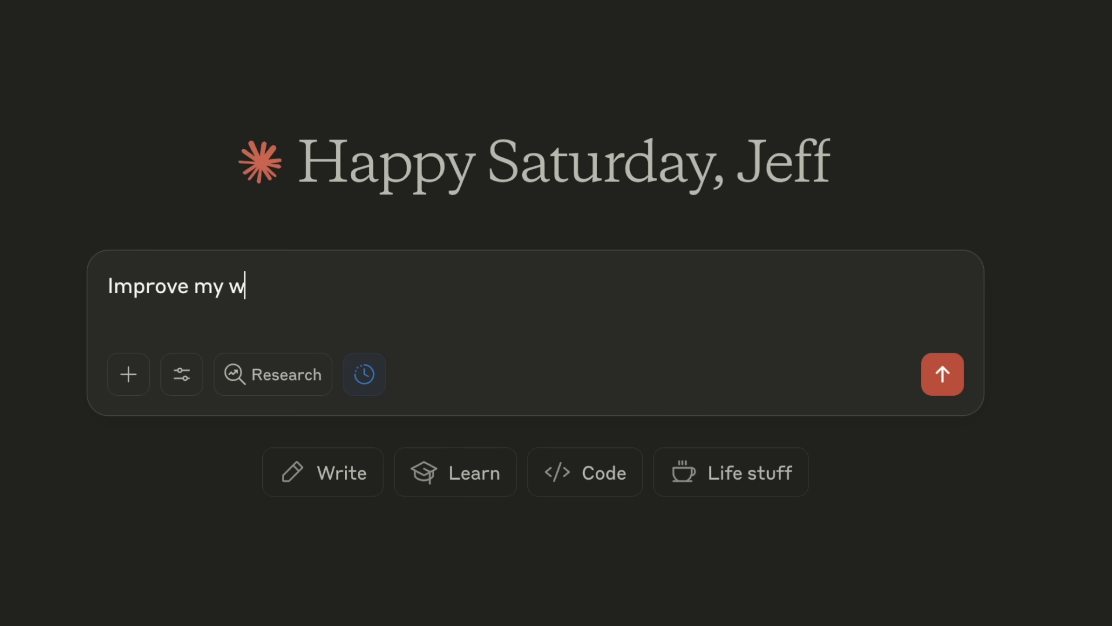
Paste the script as plain text below the request, then clear the whole prompt box
{"action": "key", "text": "shift+Return"}
{"action": "key", "text": "super+shift+v"}
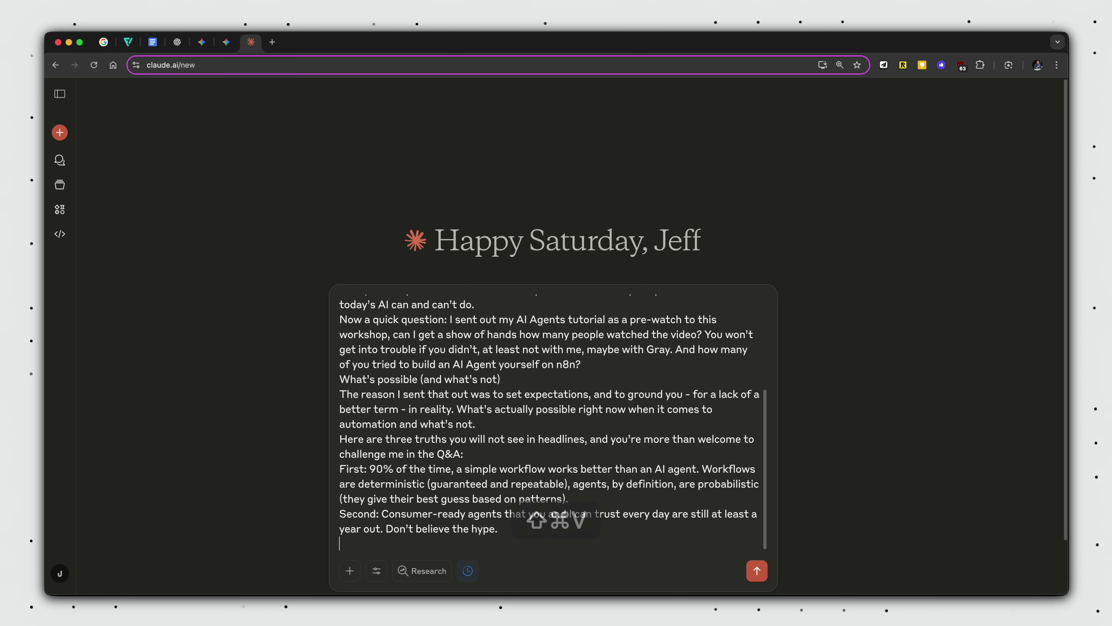
{"action": "key", "text": "super+a"}
{"action": "key", "text": "BackSpace"}
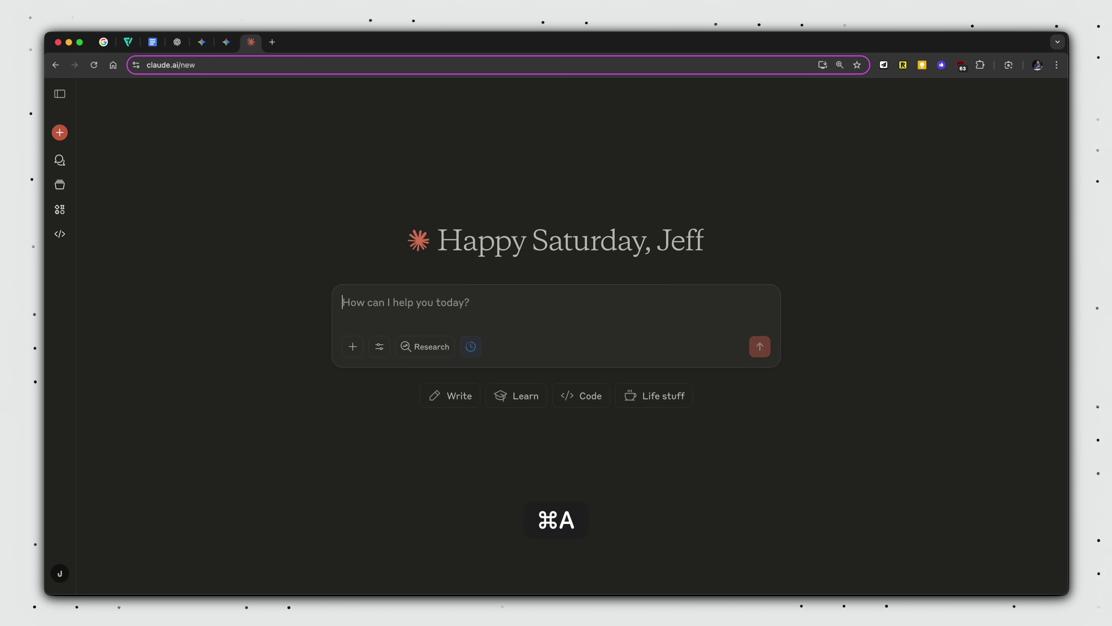
Launch a fresh Claude chat with the script via the 'claude' launcher and add ::gpt below it
{"action": "key", "text": "super+space"}
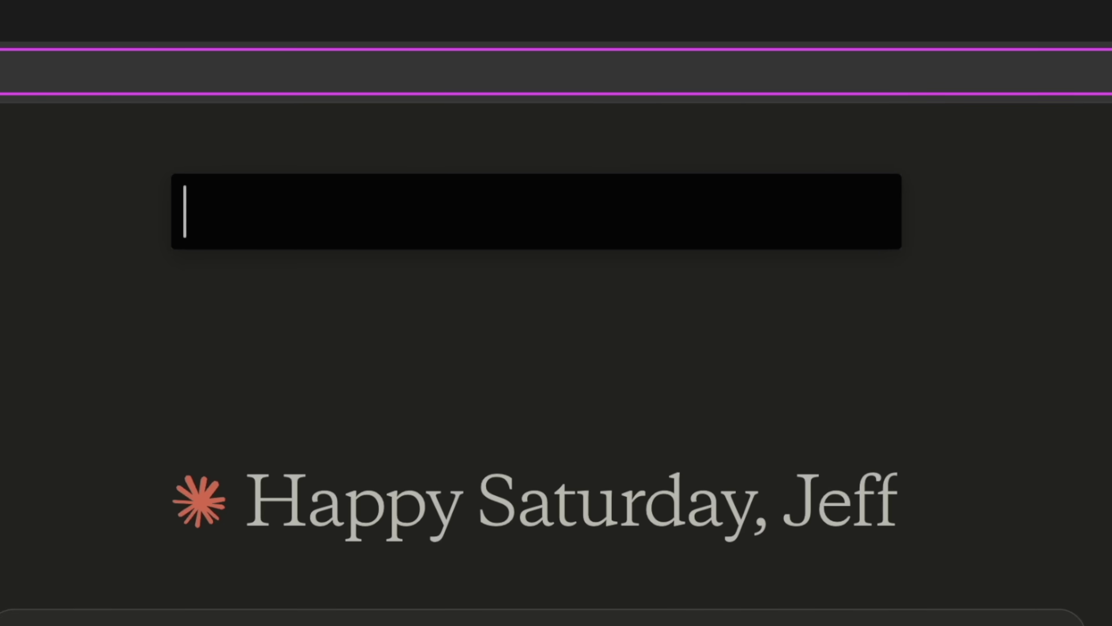
{"action": "type", "text": "clad"}
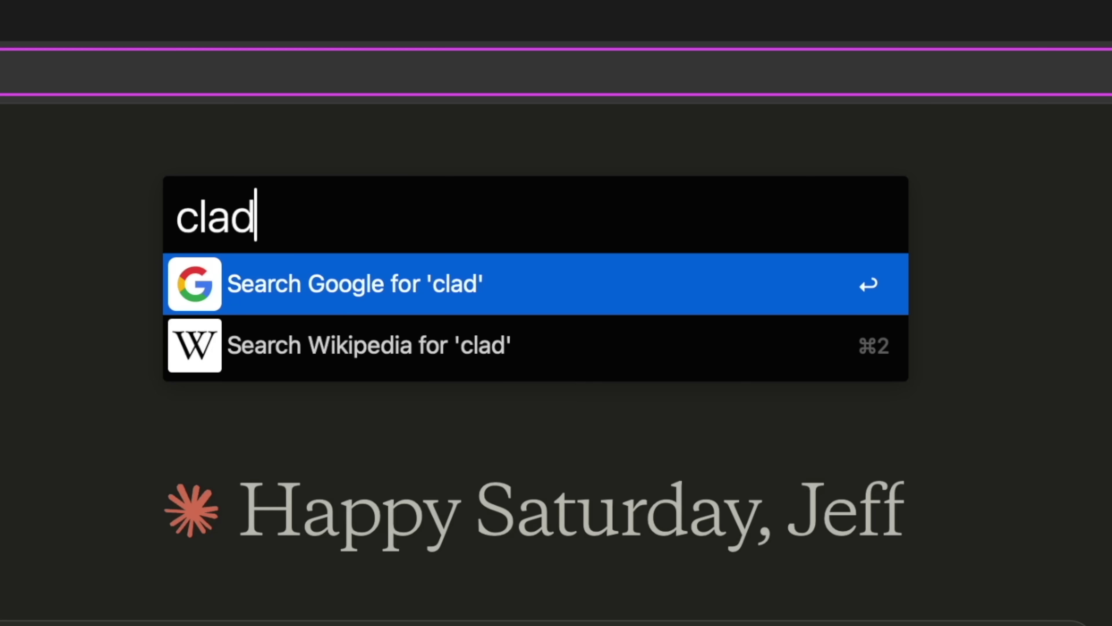
{"action": "key", "text": "BackSpace"}
{"action": "type", "text": "ude"}
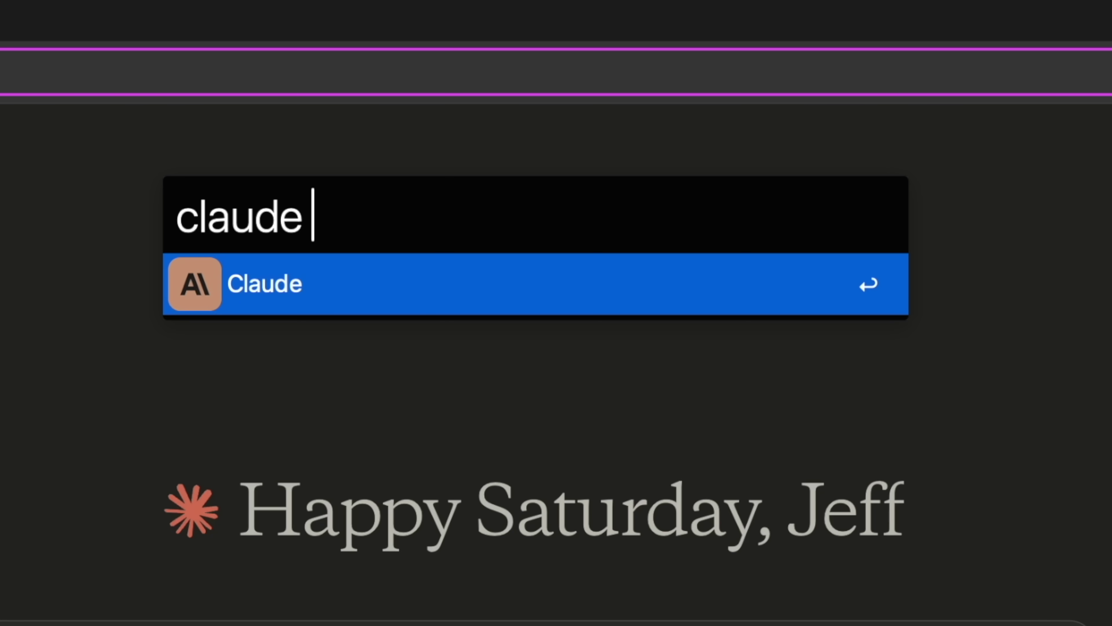
{"action": "key", "text": "Return"}
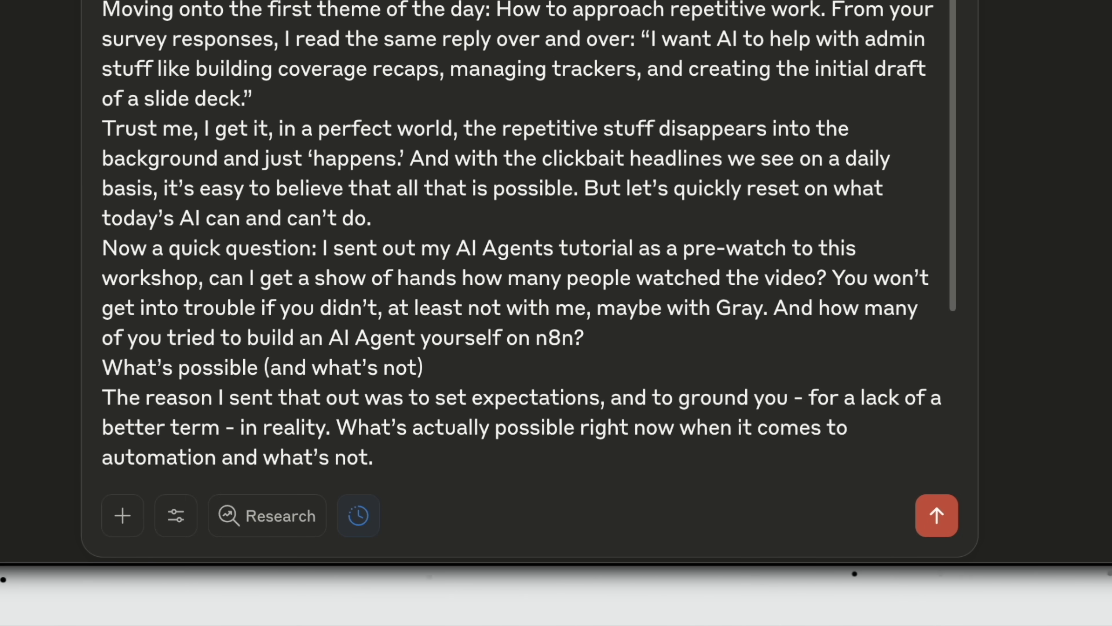
{"action": "scroll", "coordinate": [519, 231], "scroll_direction": "down", "scroll_amount": 5}
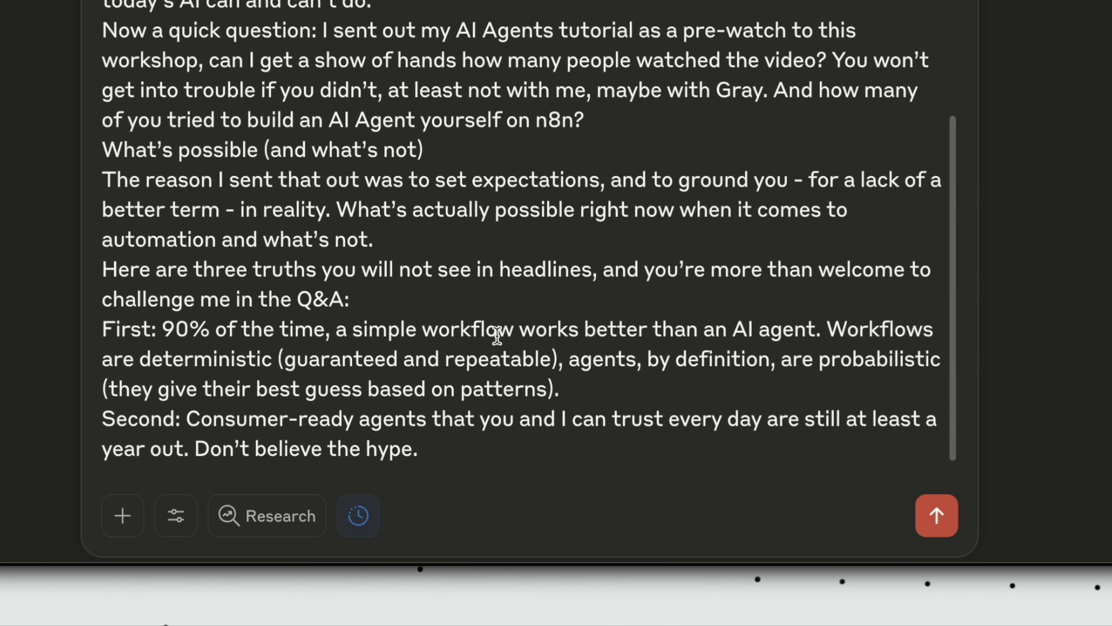
{"action": "key", "text": "shift+Return"}
{"action": "key", "text": "shift+Return"}
{"action": "type", "text": "::"}
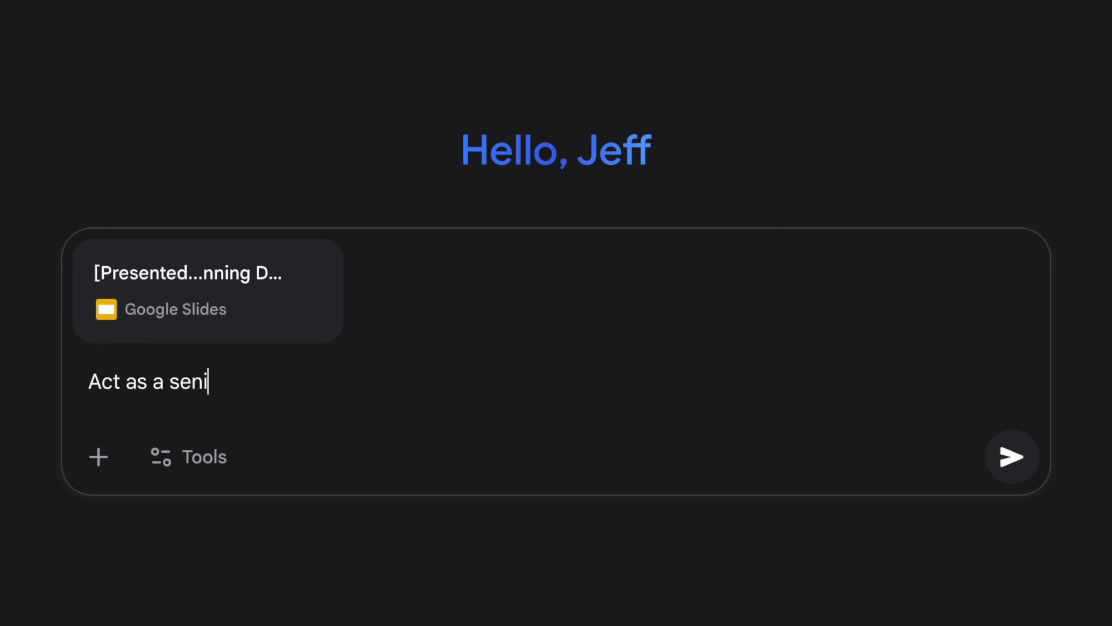
Continue the Gemini senior-product-manager prompt to recommend improvements given a goal
{"action": "type", "text": ", recommend improvements given goal of"}
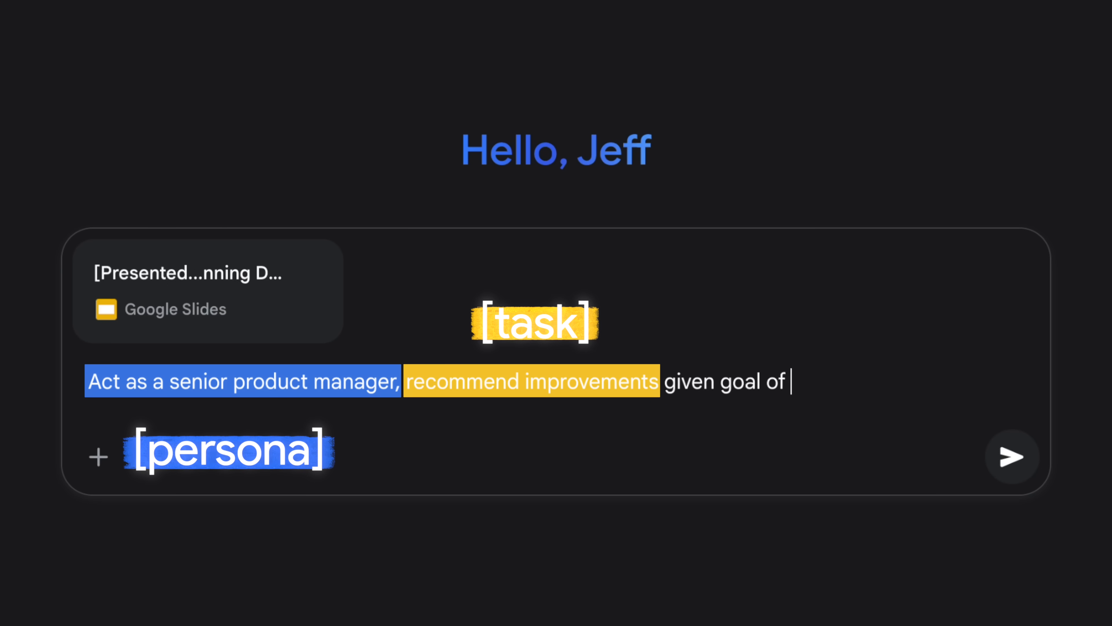
{"action": "type", "text": "option..."}
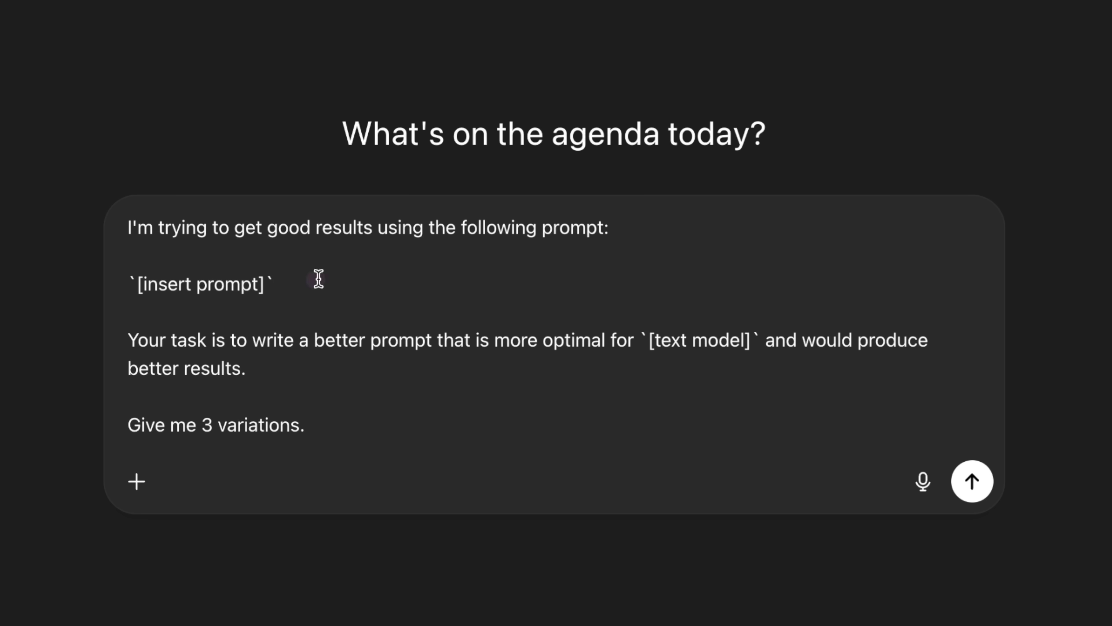
Fill the better-prompt template with the mortgage question and target ChatGPT 5 Thinking model
{"action": "left_click_drag", "start_coordinate": [302, 280], "coordinate": [100, 276]}
{"action": "key", "text": "ctrl+v"}
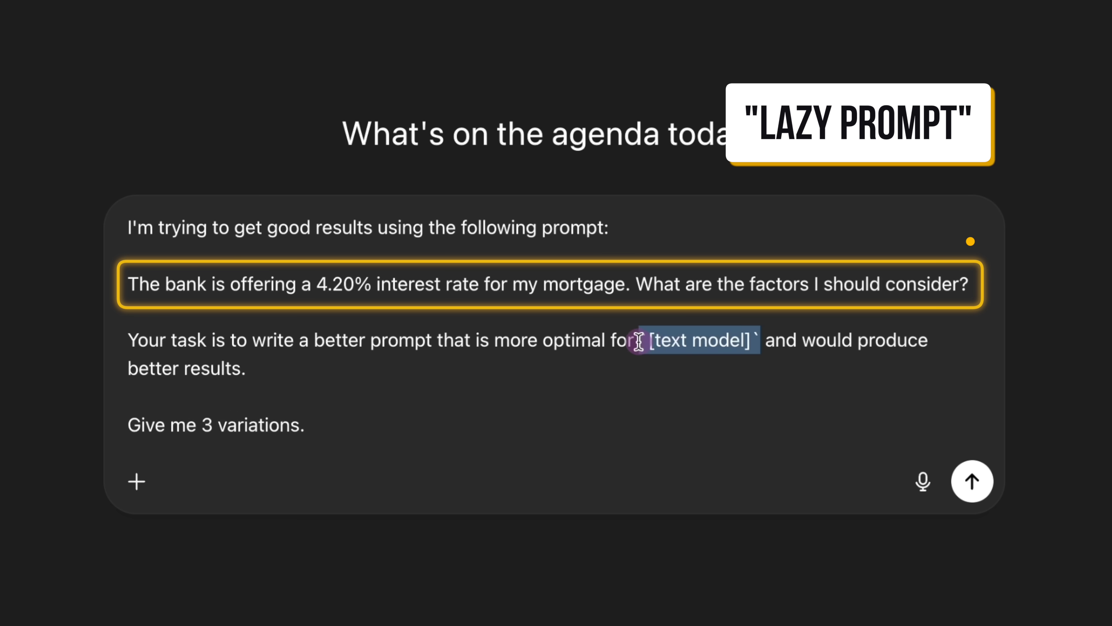
{"action": "key", "text": "BackSpace"}
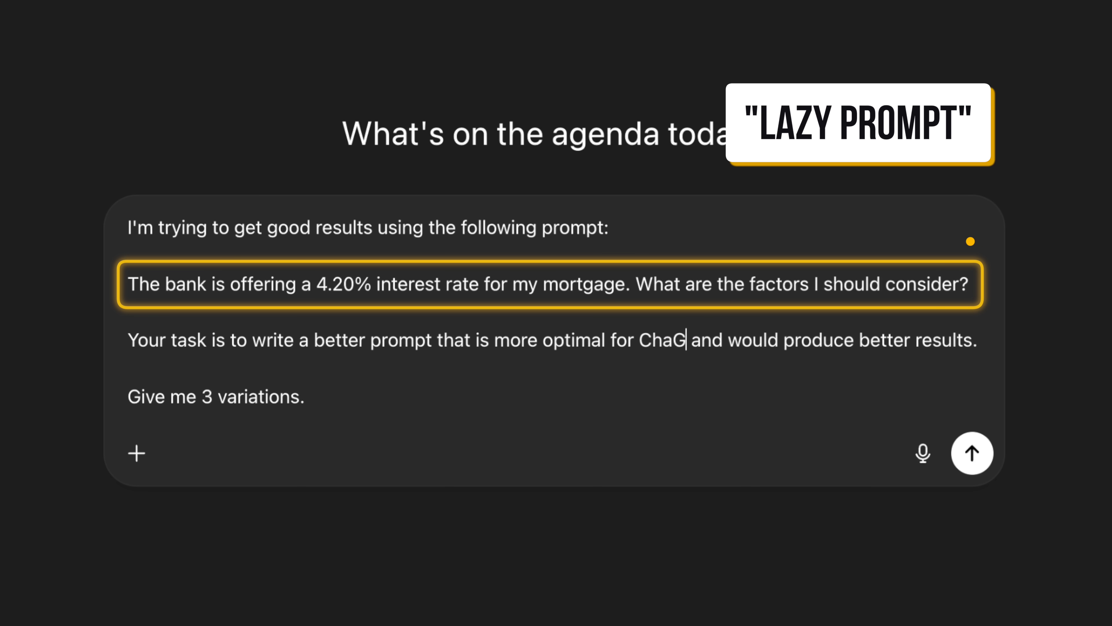
{"action": "type", "text": "Chatg"}
{"action": "key", "text": "BackSpace"}
{"action": "type", "text": "GPT 5 Think"}
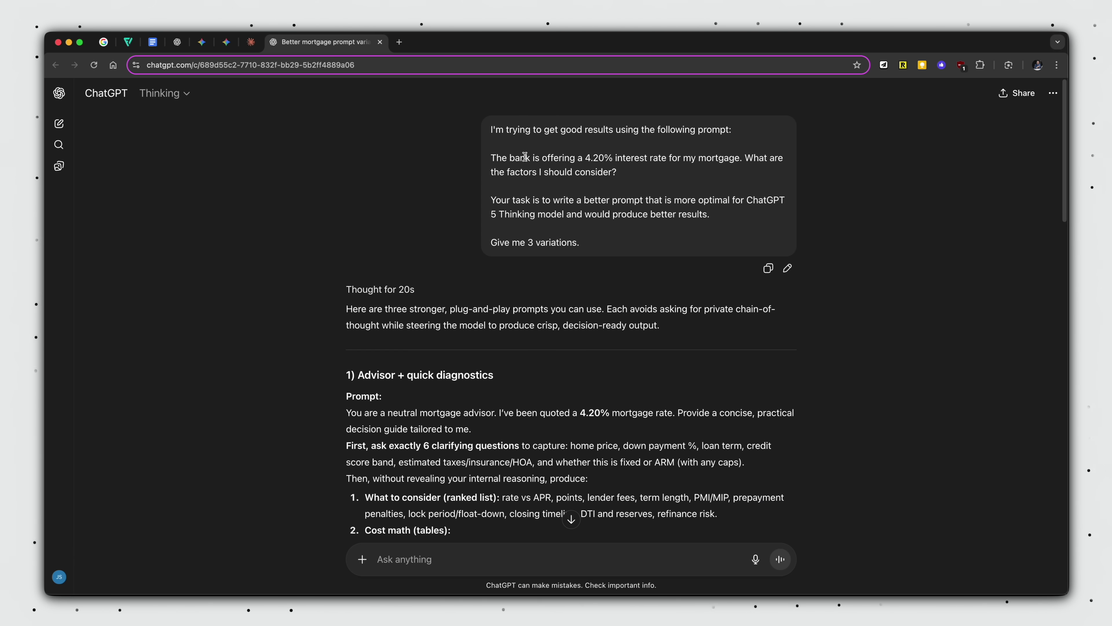
Scroll through ChatGPT's three improved mortgage-advice prompt variations
{"action": "scroll", "coordinate": [533, 155], "scroll_direction": "down", "scroll_amount": 5}
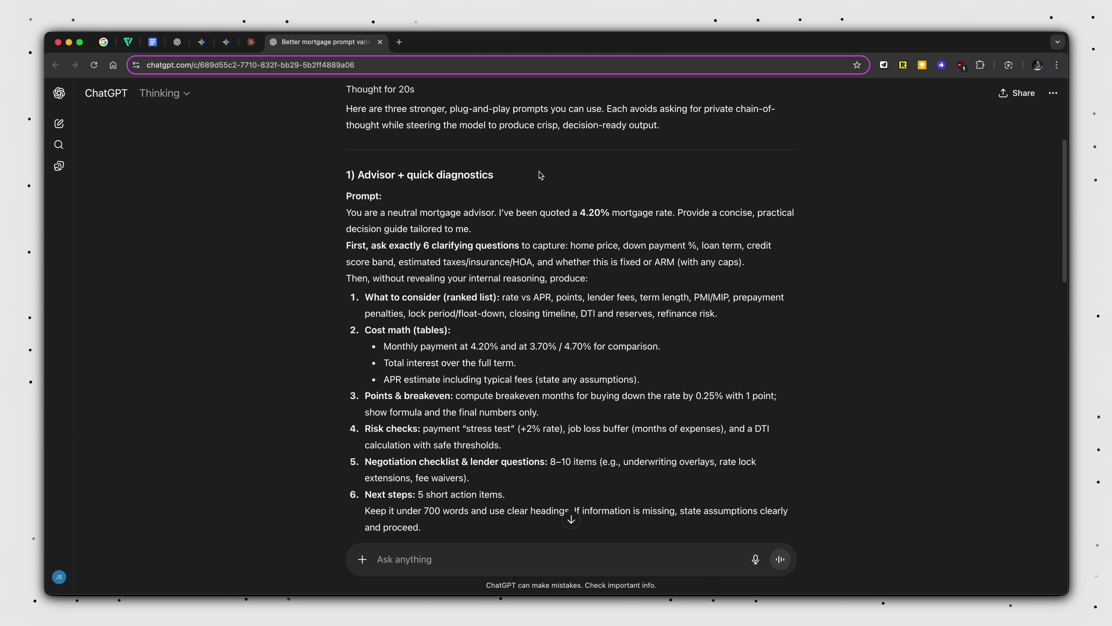
{"action": "scroll", "coordinate": [364, 360], "scroll_direction": "down", "scroll_amount": 1}
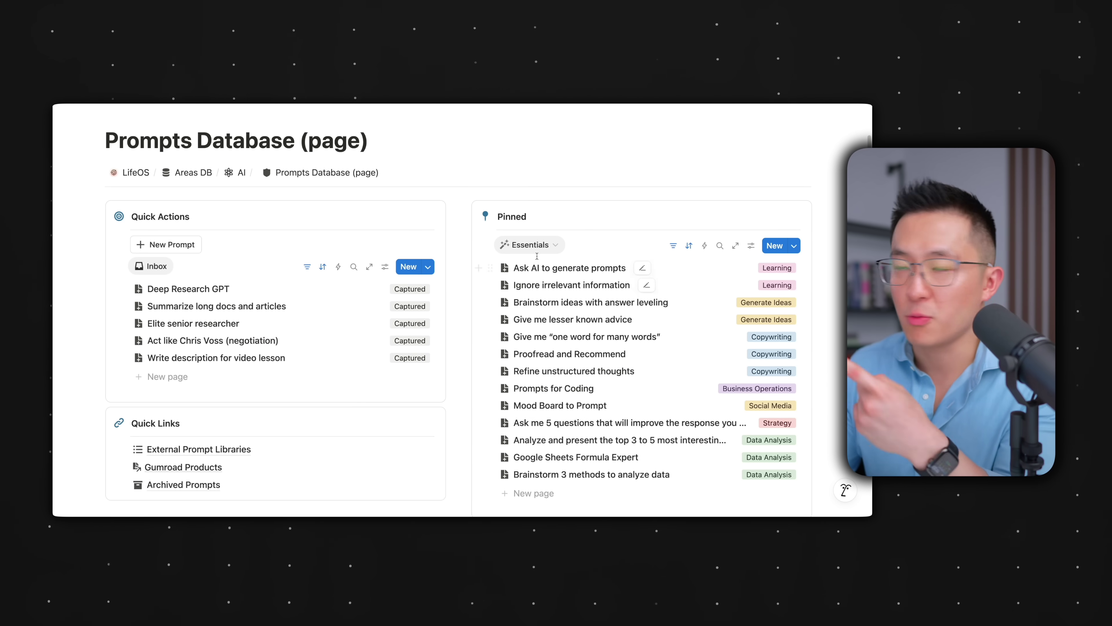
Open the Refine unstructured thoughts prompt from the Prompts Database and read through it
{"action": "left_click", "coordinate": [547, 371]}
{"action": "scroll", "coordinate": [662, 311], "scroll_direction": "down", "scroll_amount": 10}
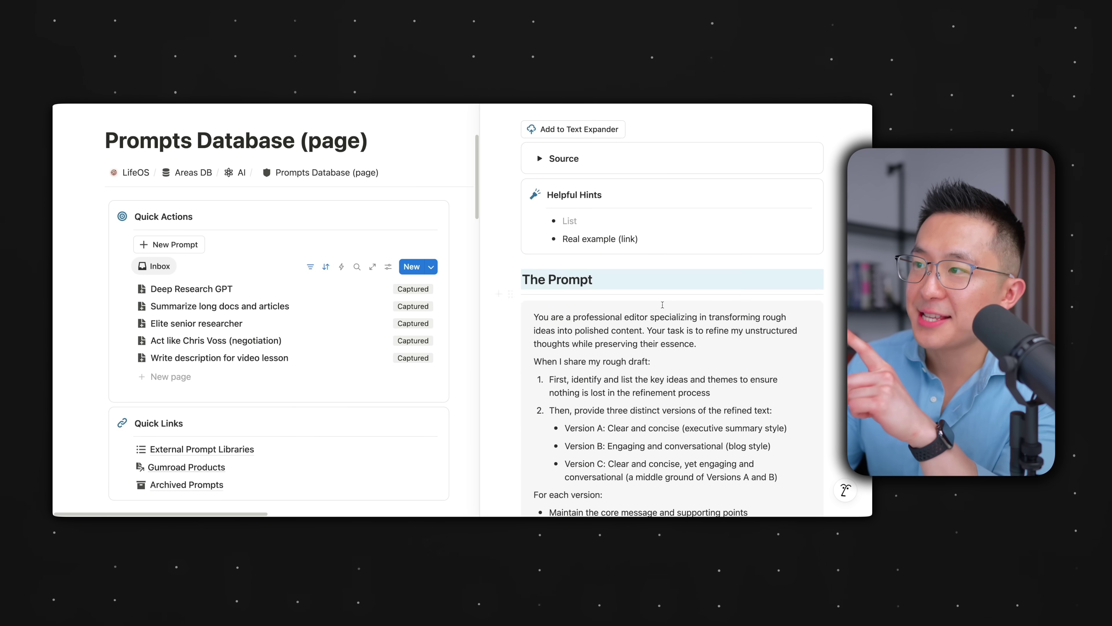
{"action": "scroll", "coordinate": [662, 310], "scroll_direction": "down", "scroll_amount": 2}
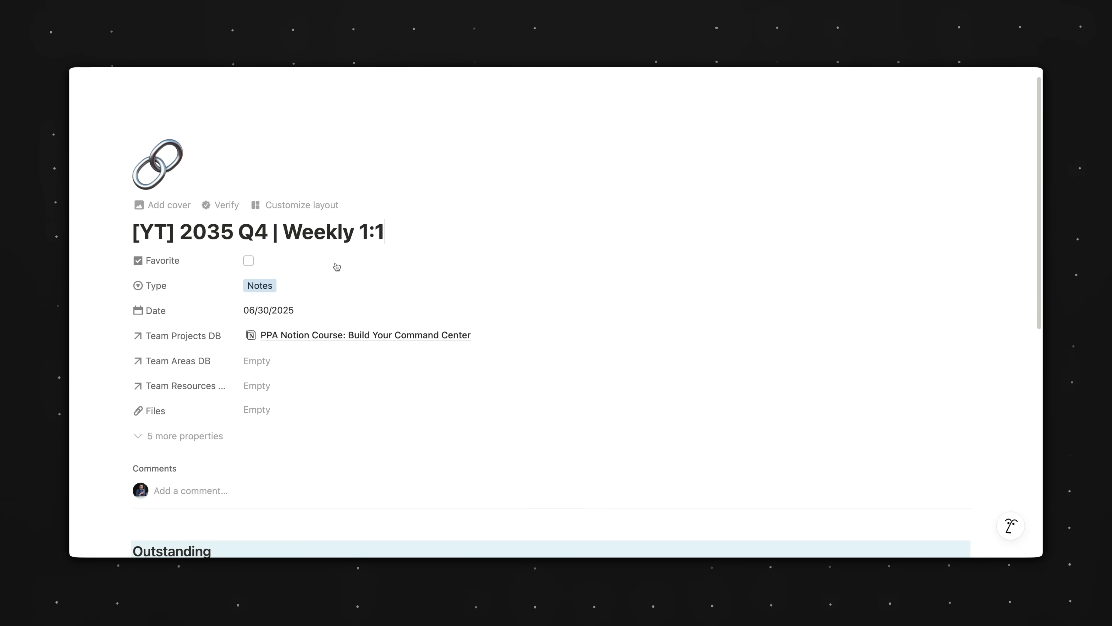
{"action": "scroll", "coordinate": [696, 253], "scroll_direction": "down", "scroll_amount": 10}
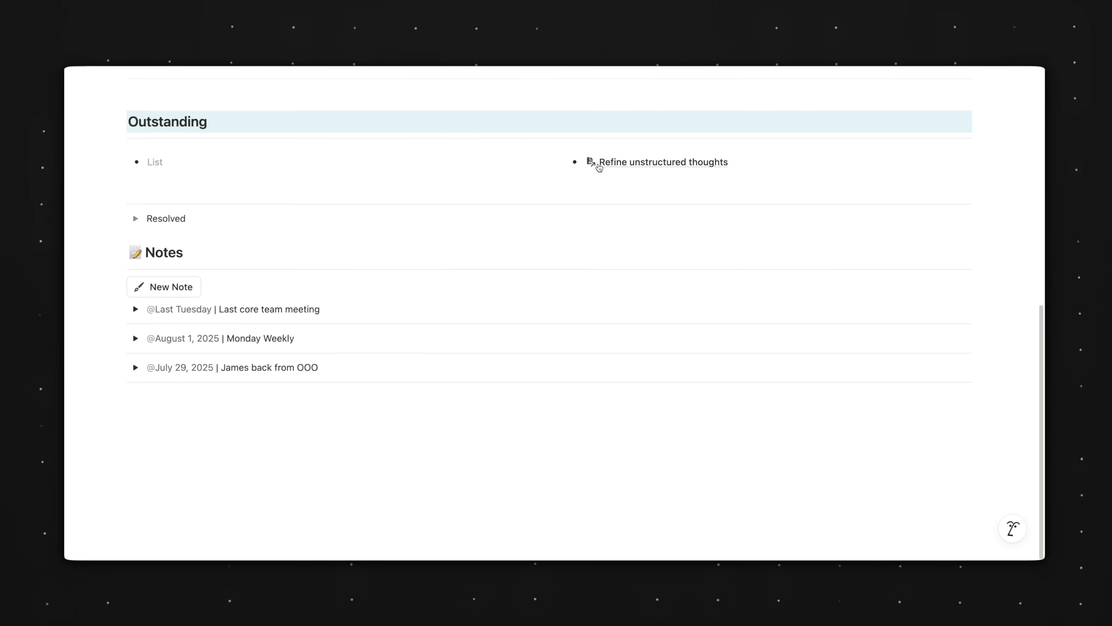
Follow the Refine unstructured thoughts link in the Weekly 1:1 notes down to The Prompt
{"action": "mouse_move", "coordinate": [639, 163]}
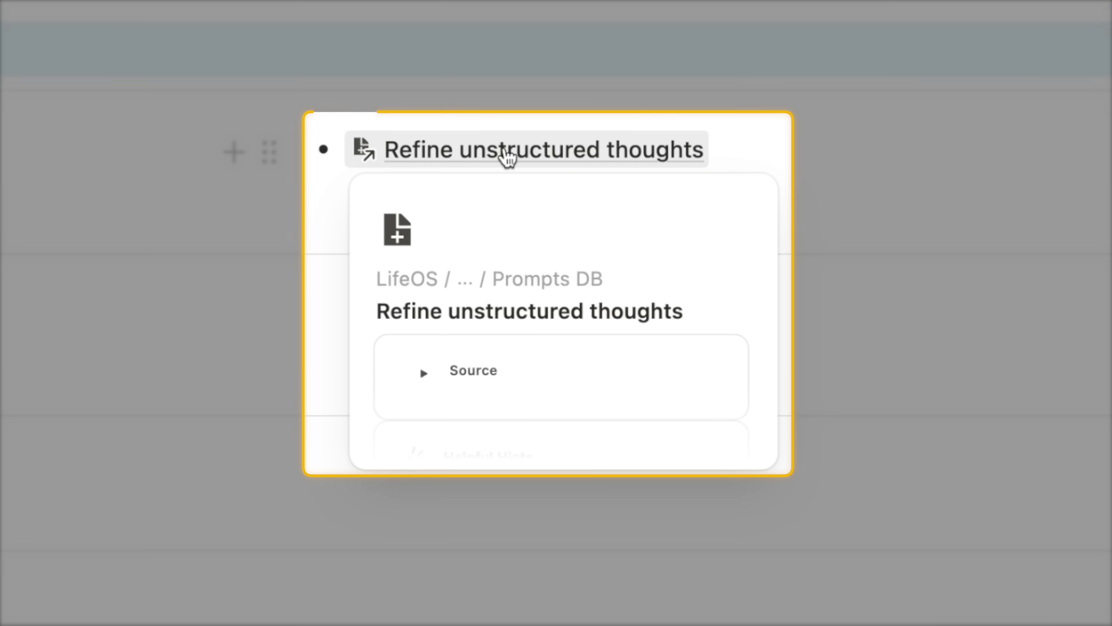
{"action": "left_click", "coordinate": [508, 158]}
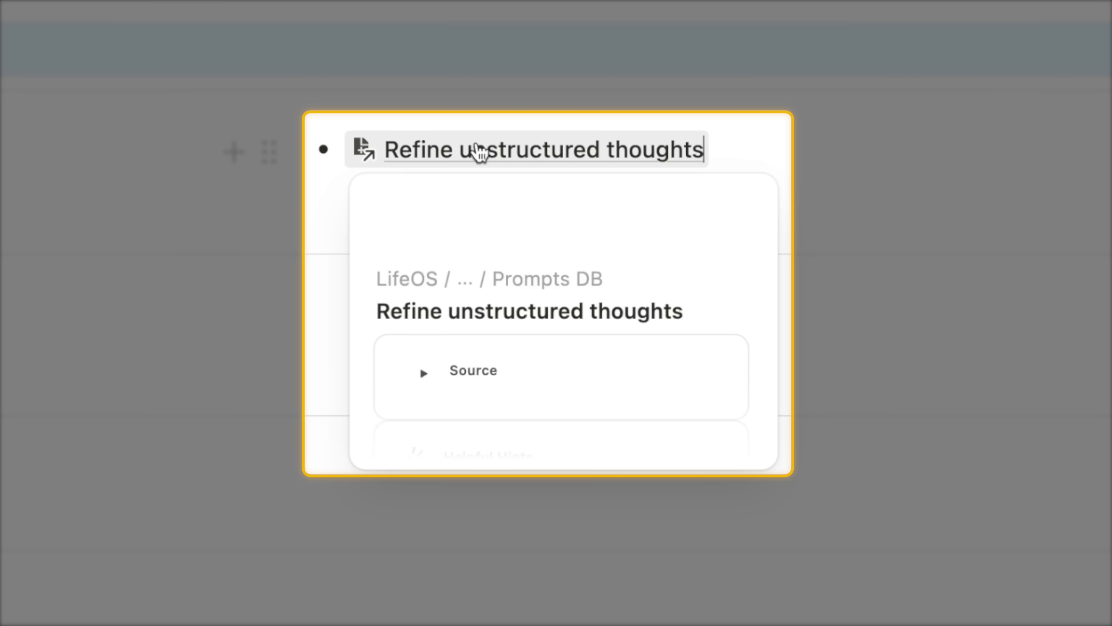
{"action": "left_click", "coordinate": [479, 154]}
{"action": "scroll", "coordinate": [738, 281], "scroll_direction": "down", "scroll_amount": 10}
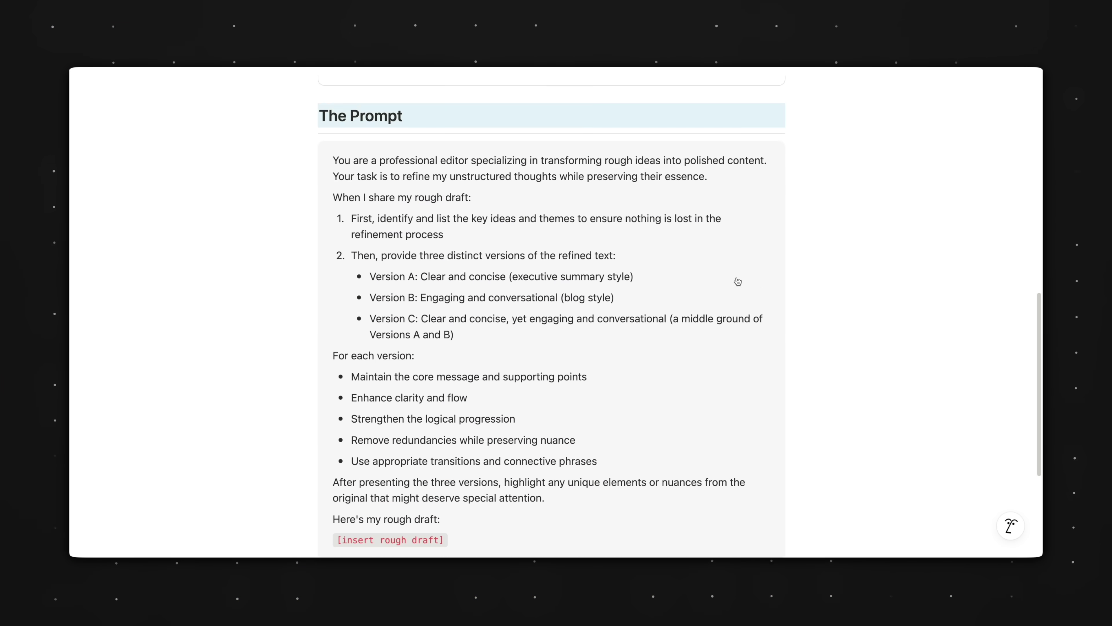
{"action": "scroll", "coordinate": [738, 281], "scroll_direction": "down", "scroll_amount": 1}
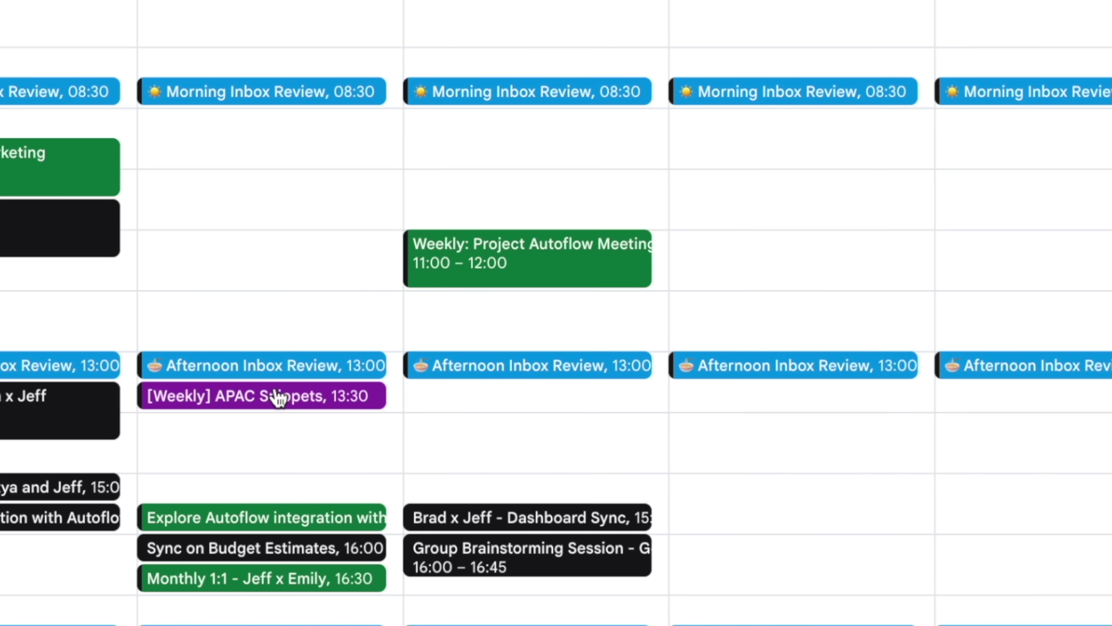
Open Tuesday's [Weekly] APAC Snippets event to see its ChatGPT Project link
{"action": "left_click", "coordinate": [423, 353]}
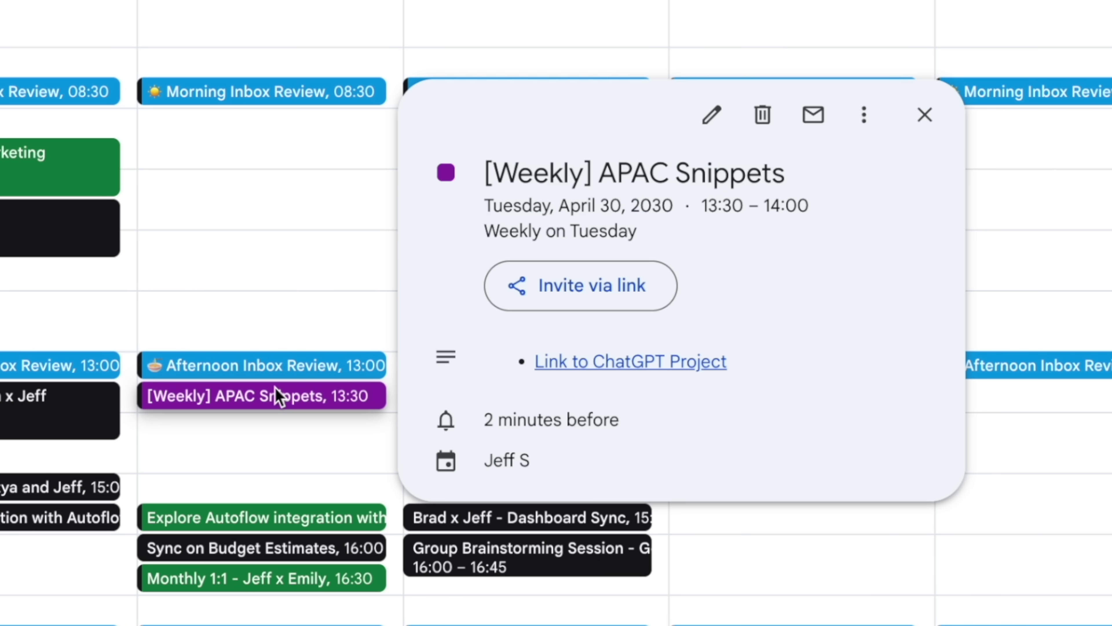